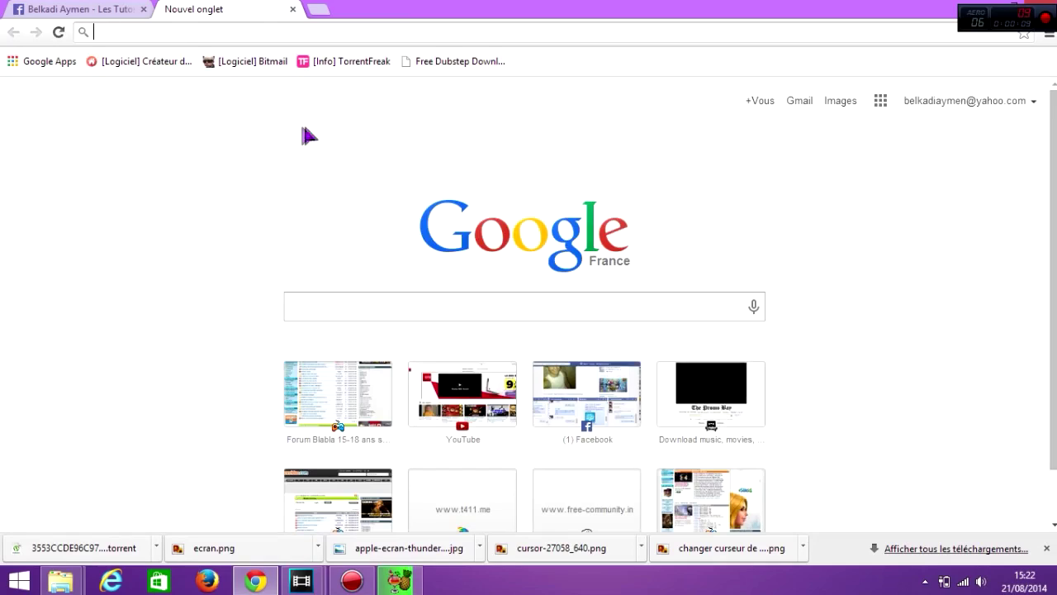
- Load shinysearch.com in the new Chrome tab
text(shinys)
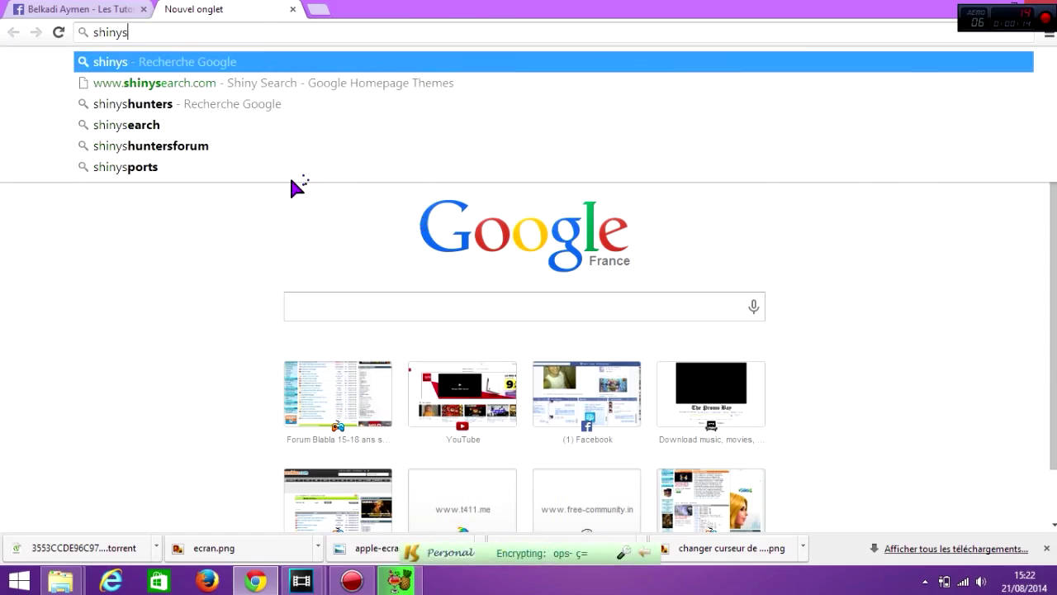
text(earch.com)
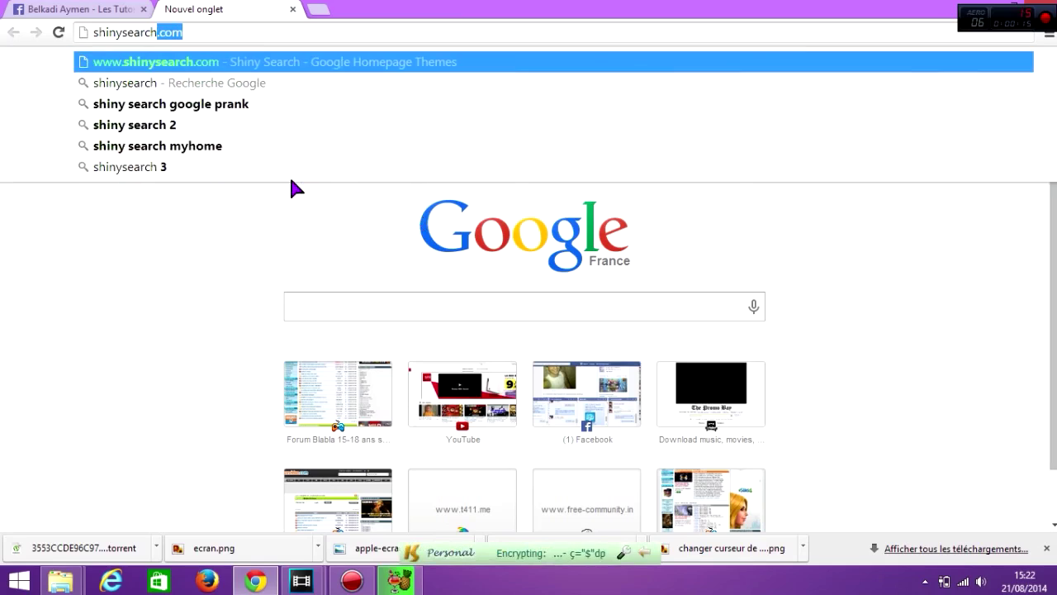
key(Return)
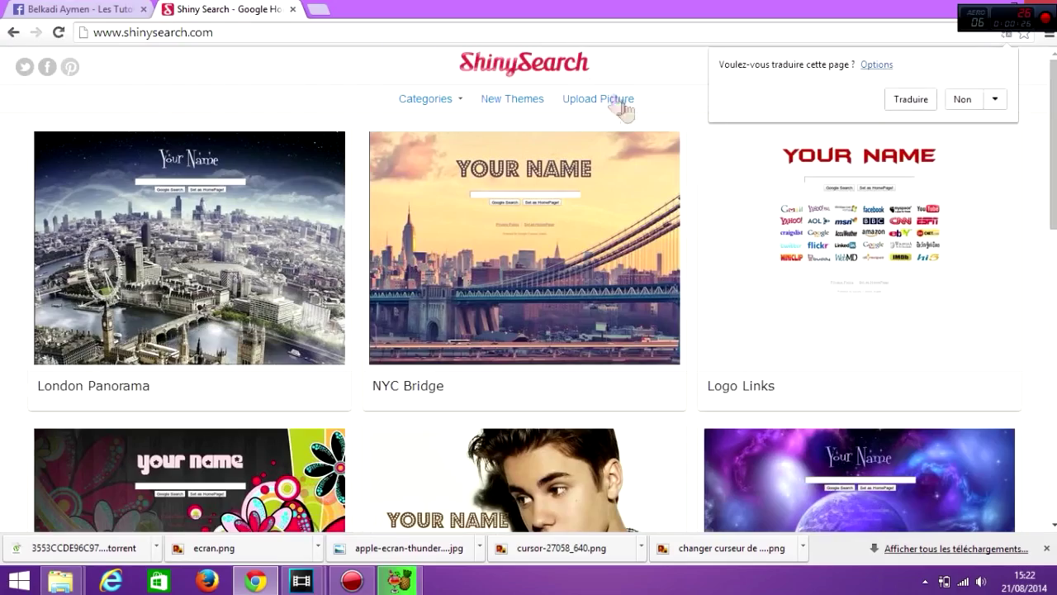
- Decline the page translation and scroll the theme gallery down to the Justin Bieber theme
click(962, 99)
scroll(529, 304, down, 4)
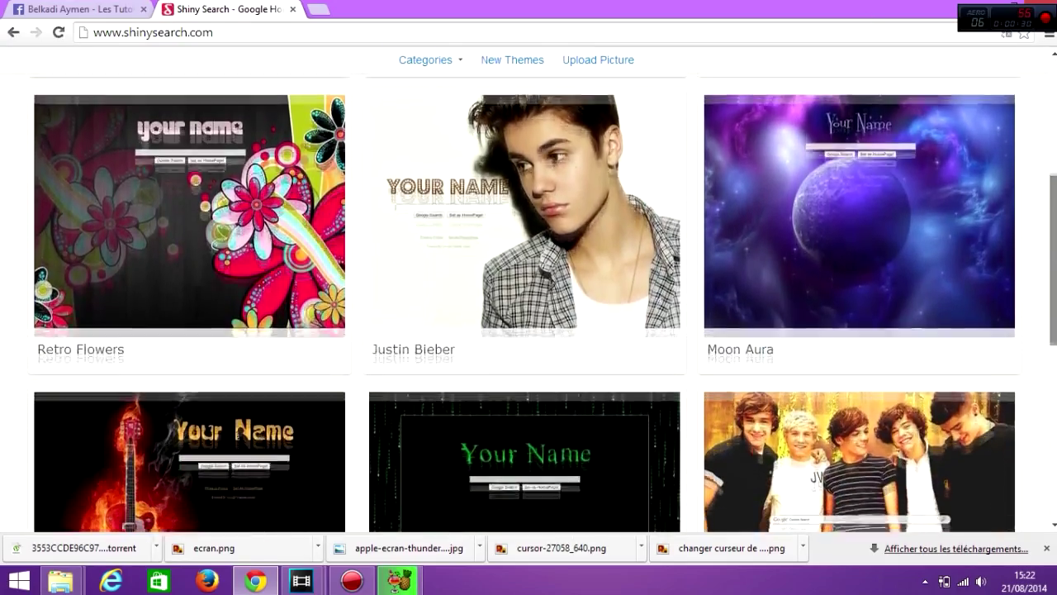
scroll(528, 304, down, 7)
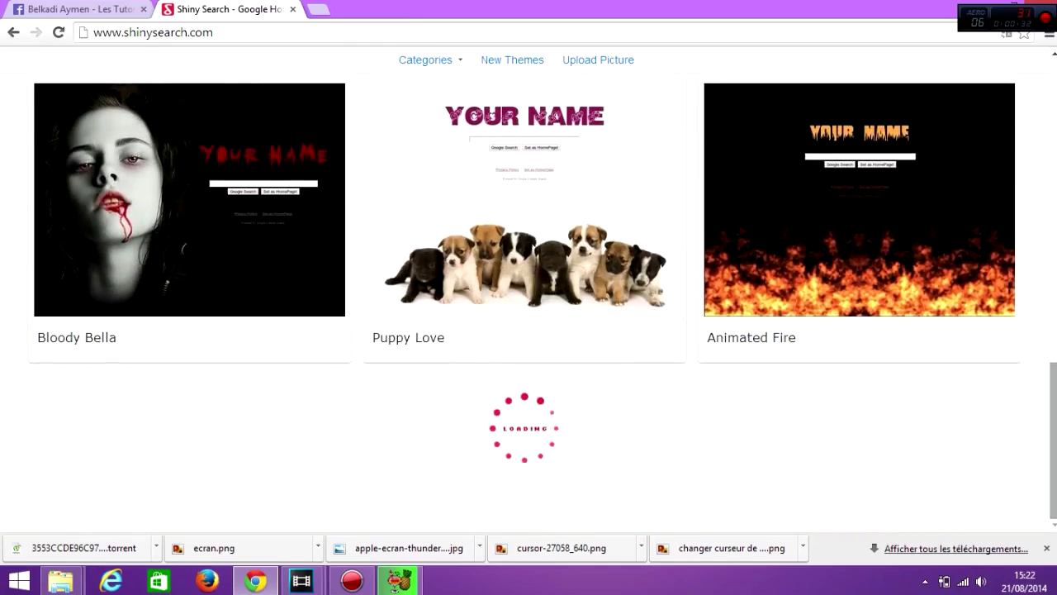
scroll(727, 207, up, 1)
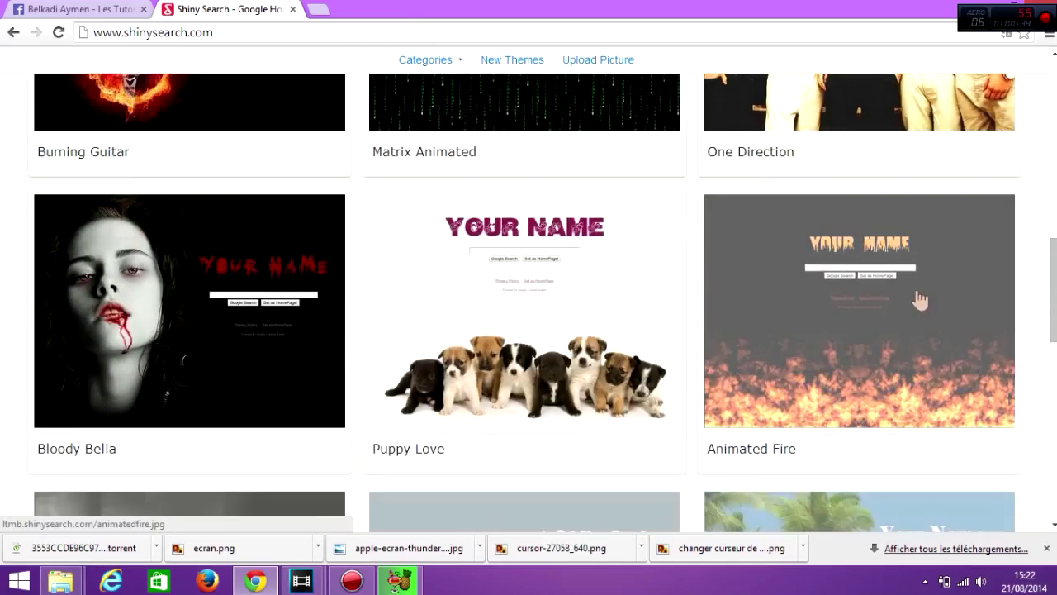
scroll(919, 301, down, 1)
scroll(919, 301, up, 10)
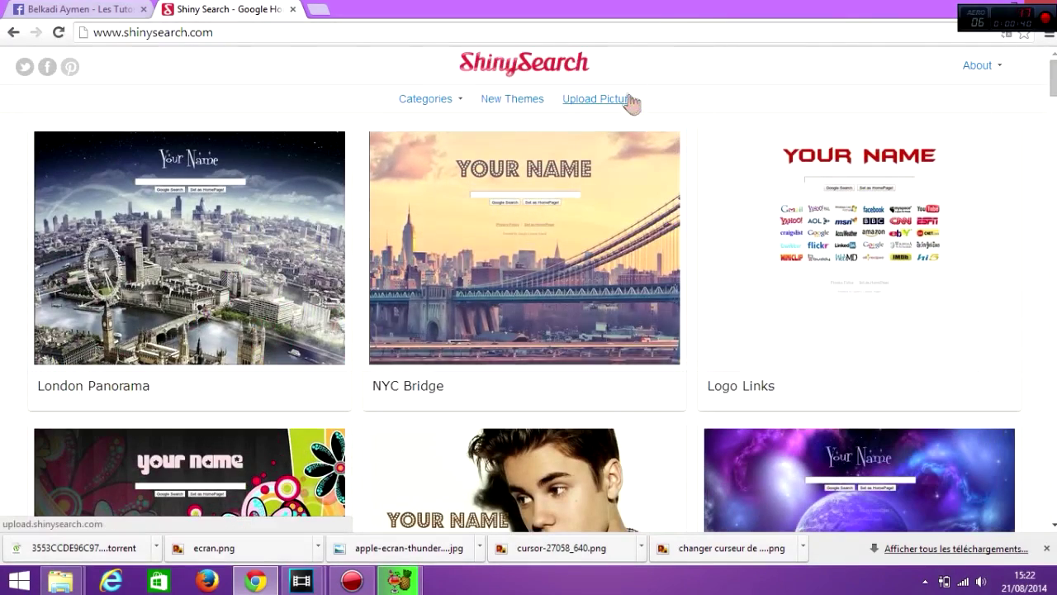
drag(1053, 79, 1053, 78)
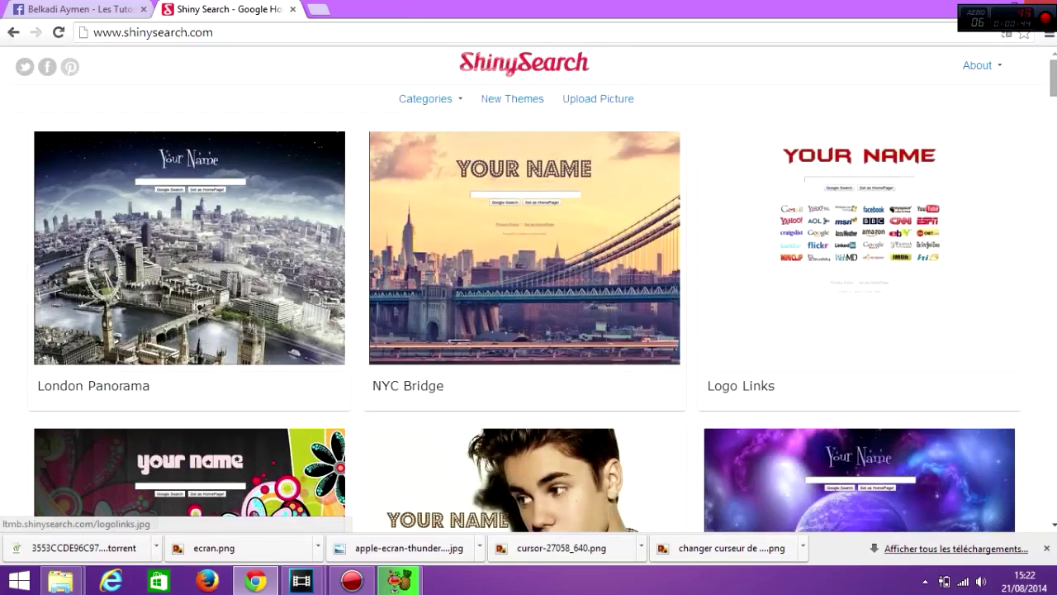
scroll(845, 229, down, 8)
scroll(1026, 213, down, 15)
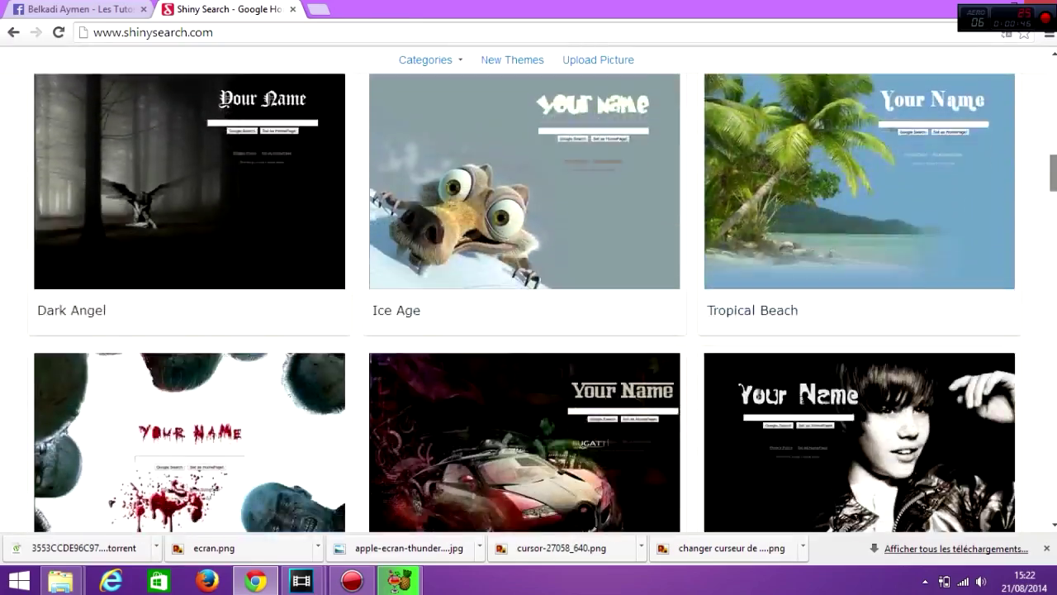
scroll(1032, 239, down, 10)
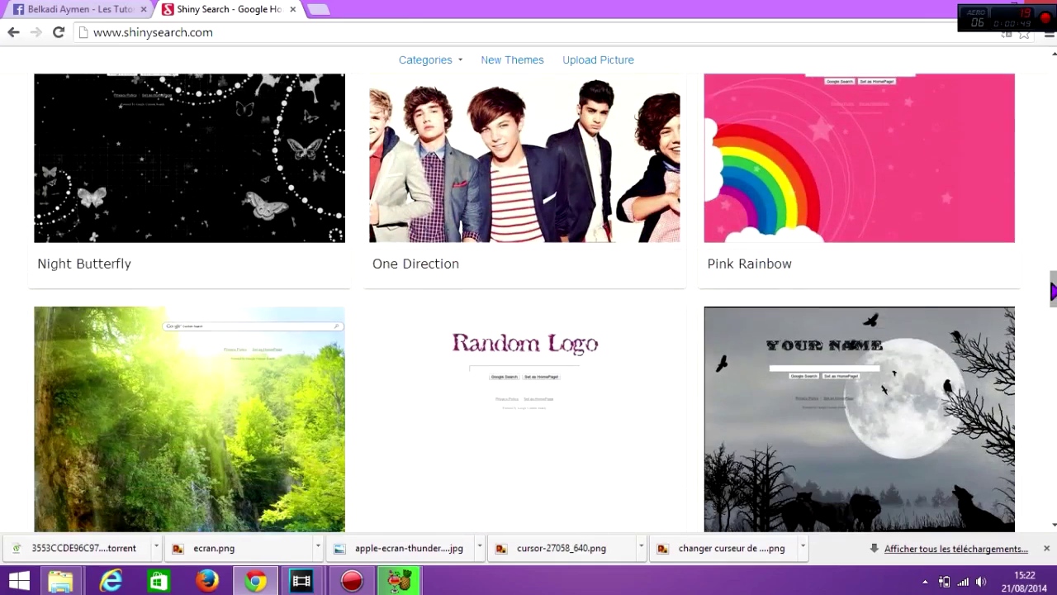
scroll(1045, 296, down, 5)
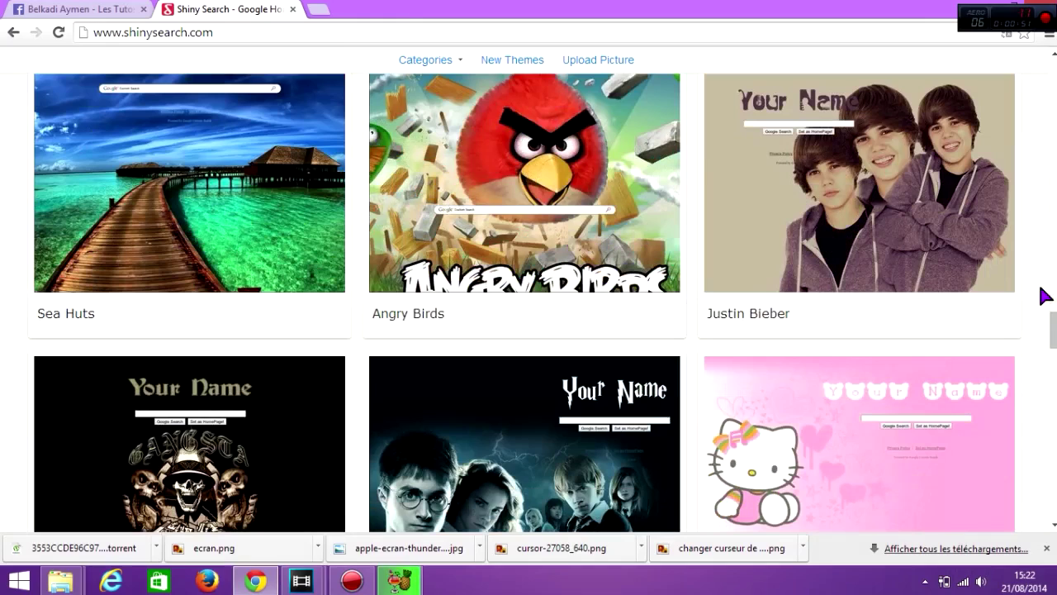
- Generate a Justin Bieber homepage whose logo text reads 'J'aime Justin Bieber'
click(831, 207)
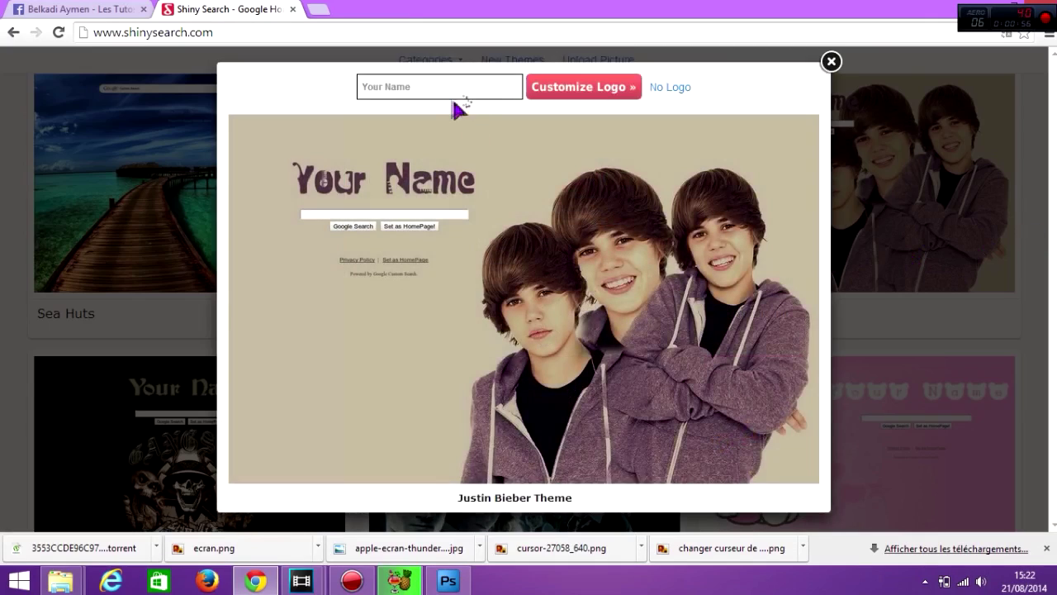
click(414, 92)
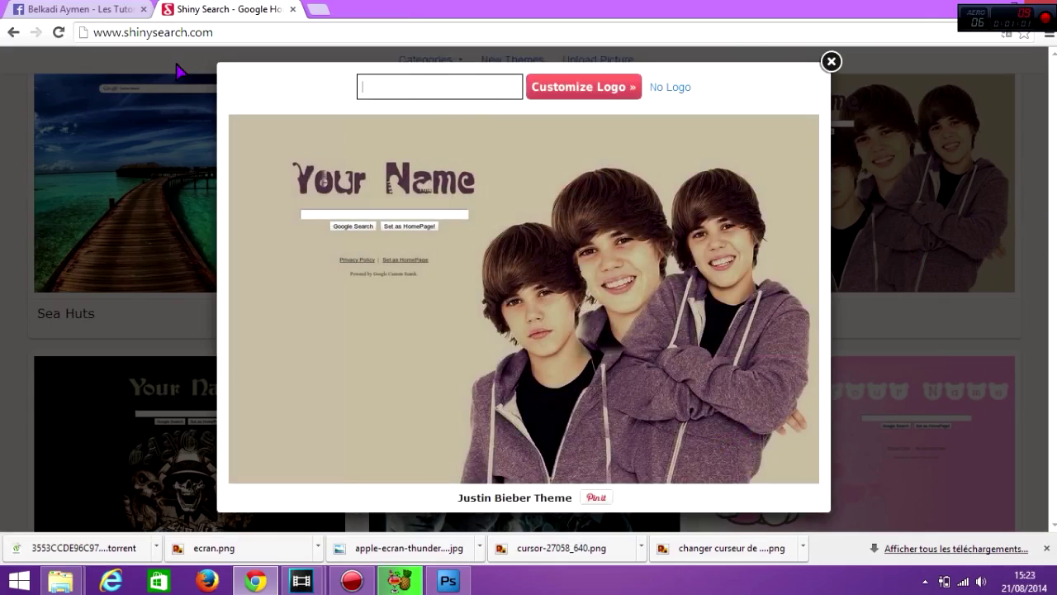
text(J'aime Justin Ba)
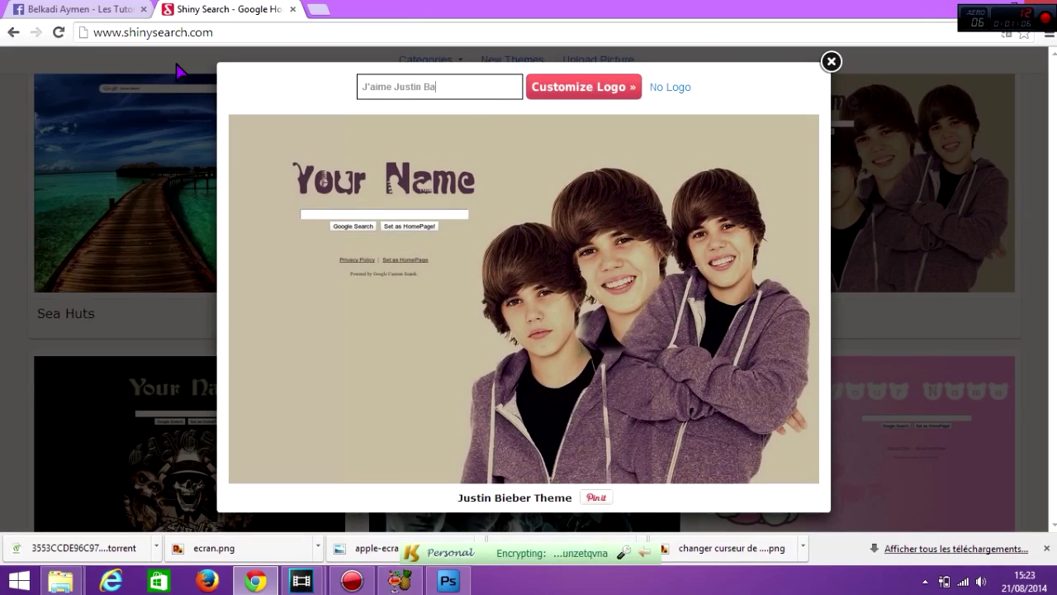
text(rb)
key(BackSpace)
key(BackSpace)
key(BackSpace)
text(ie)
click(598, 78)
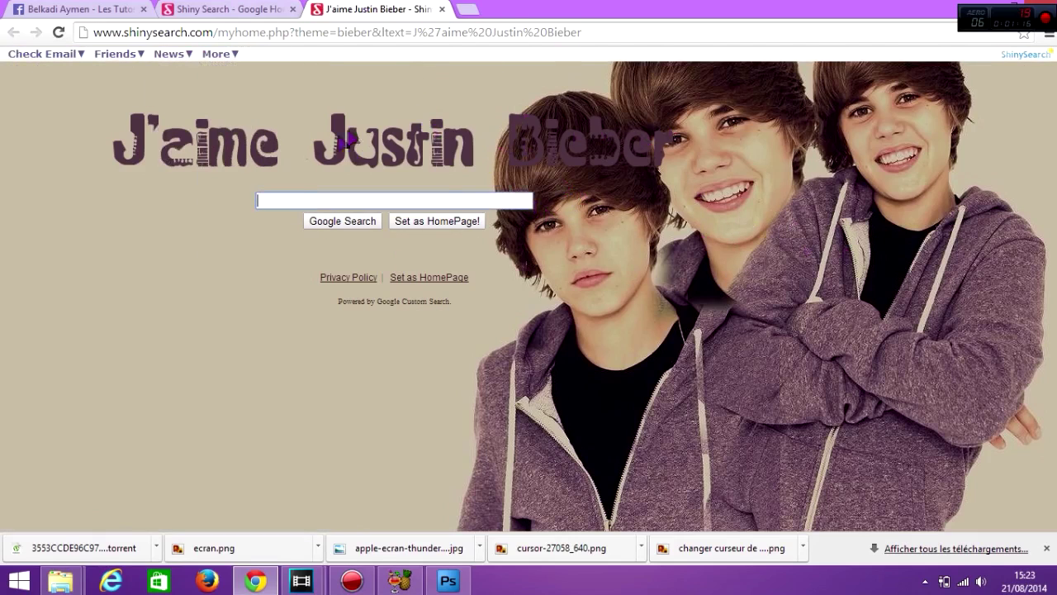
- Close the Justin Bieber homepage and its preview, then scroll through the theme gallery
click(442, 9)
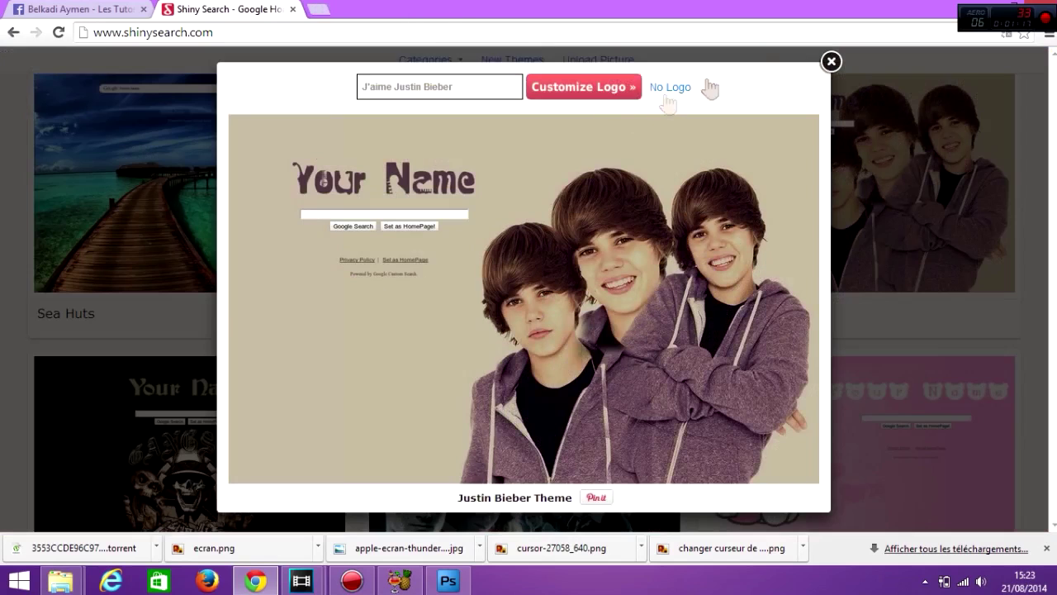
click(828, 62)
scroll(525, 302, down, 9)
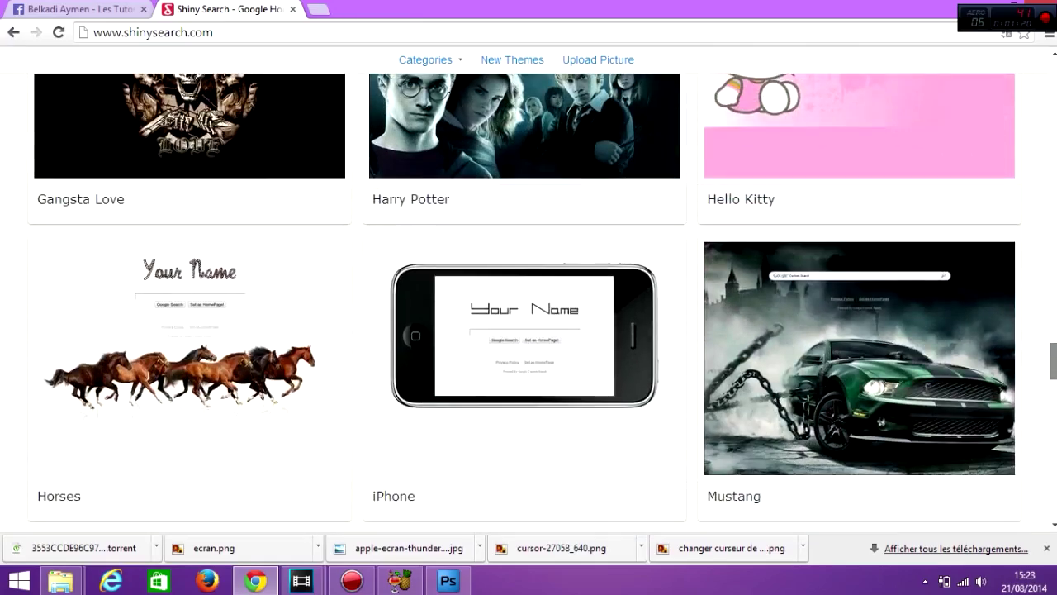
scroll(525, 302, up, 8)
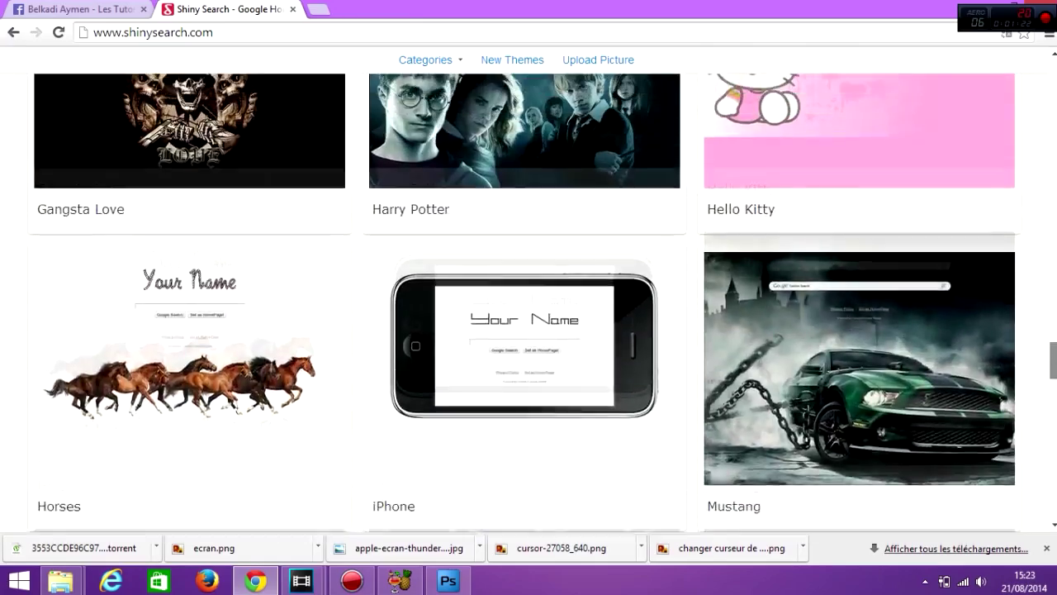
scroll(525, 302, down, 2)
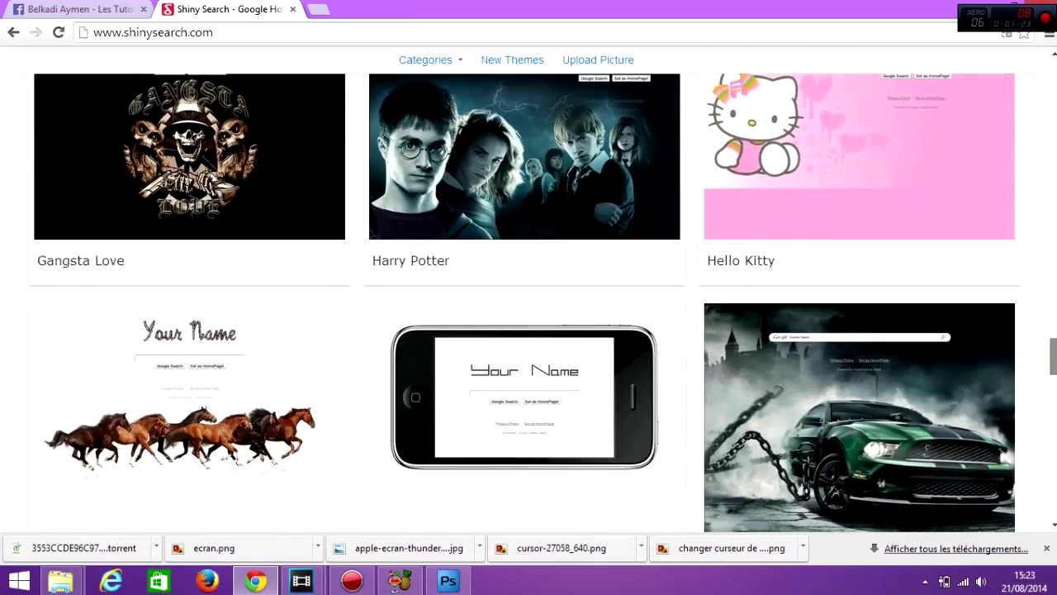
scroll(524, 303, down, 8)
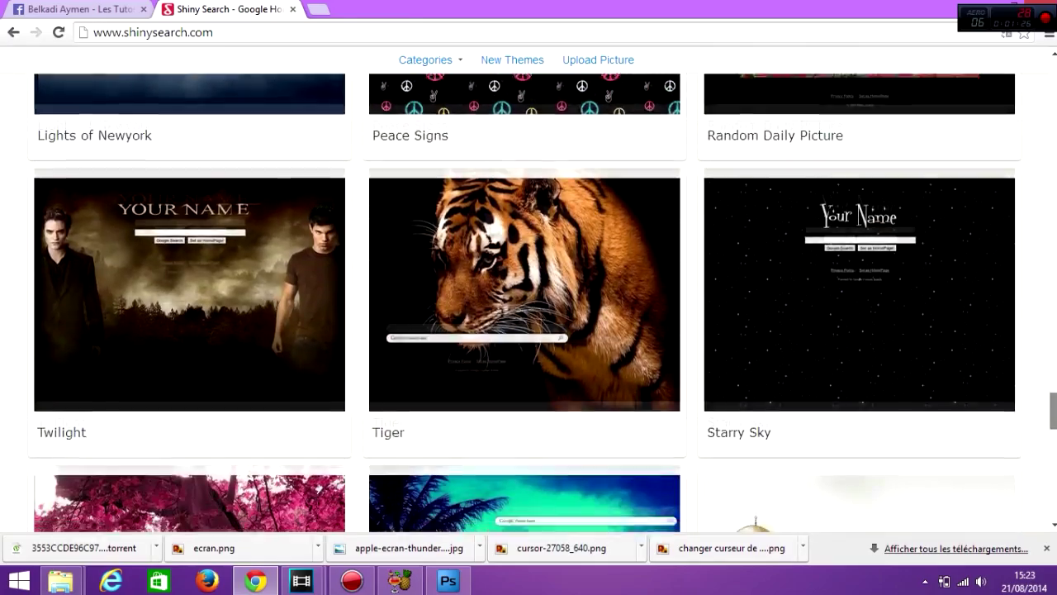
scroll(525, 302, down, 4)
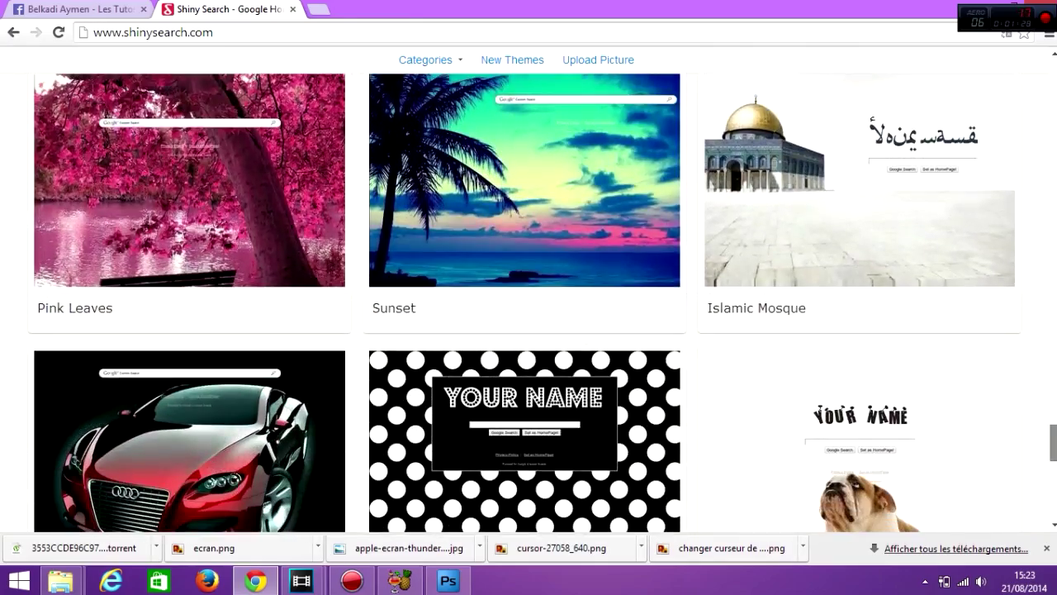
scroll(525, 302, down, 5)
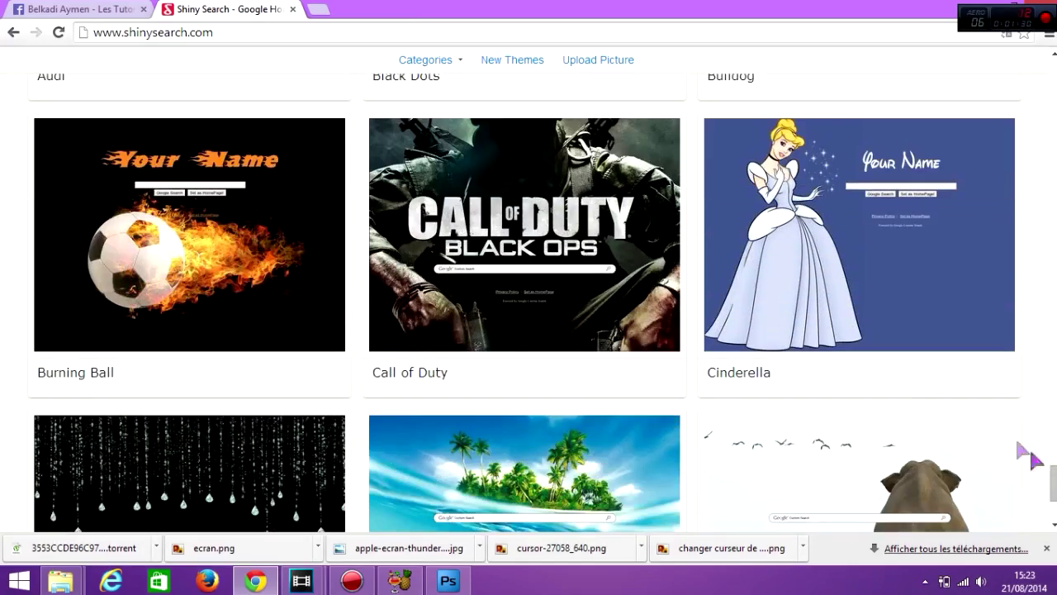
- Preview and close the Call of Duty and Dolphins themes
click(614, 253)
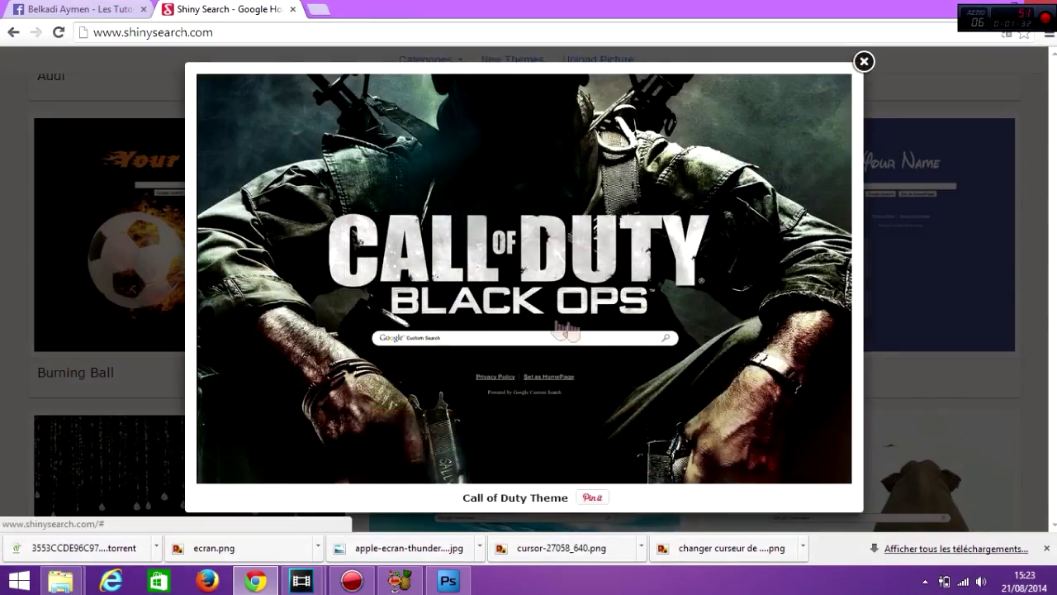
click(864, 61)
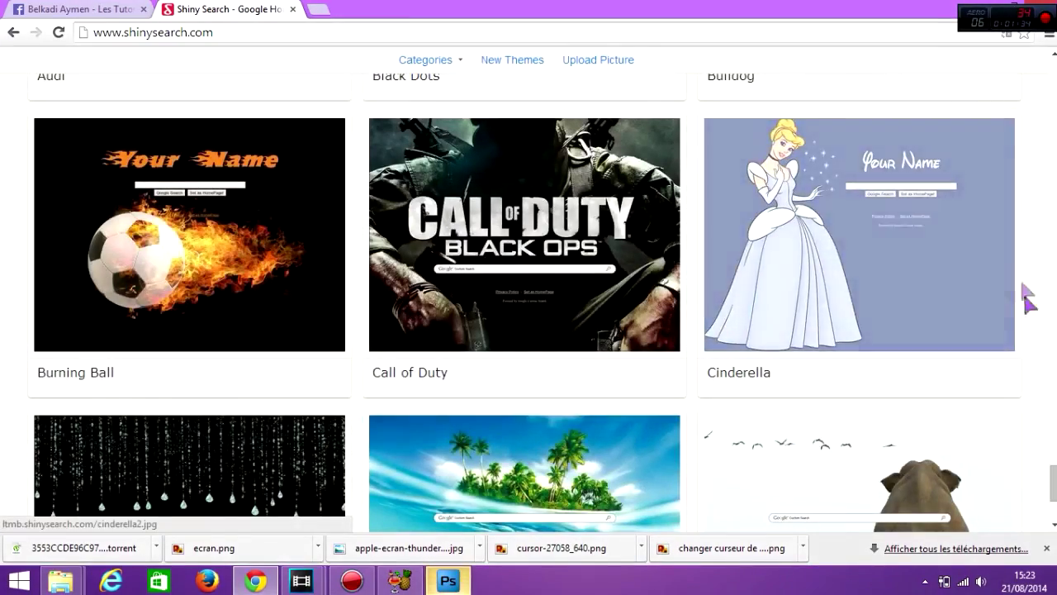
scroll(525, 302, down, 3)
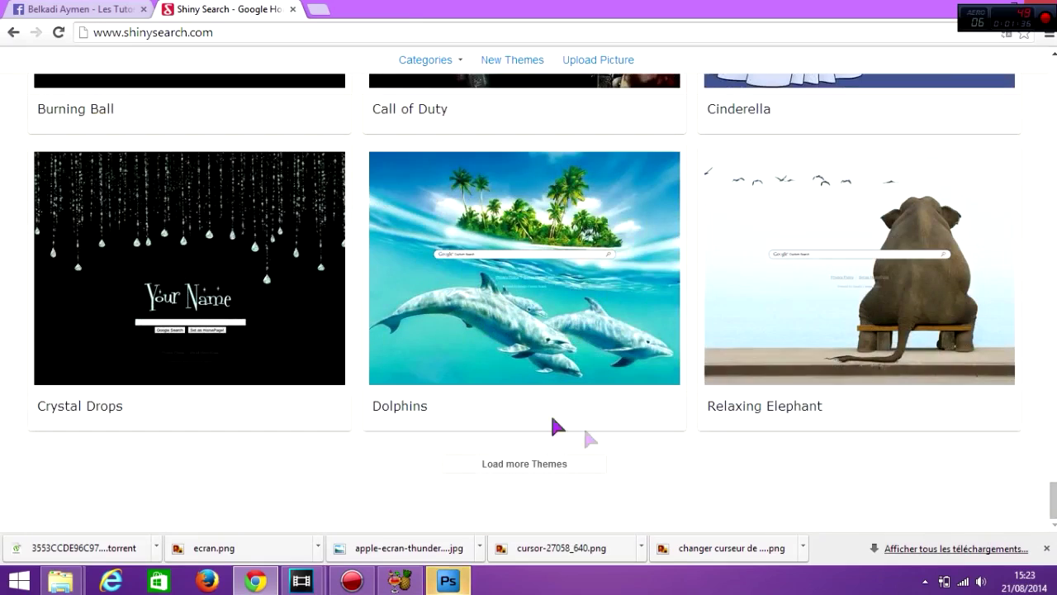
click(486, 291)
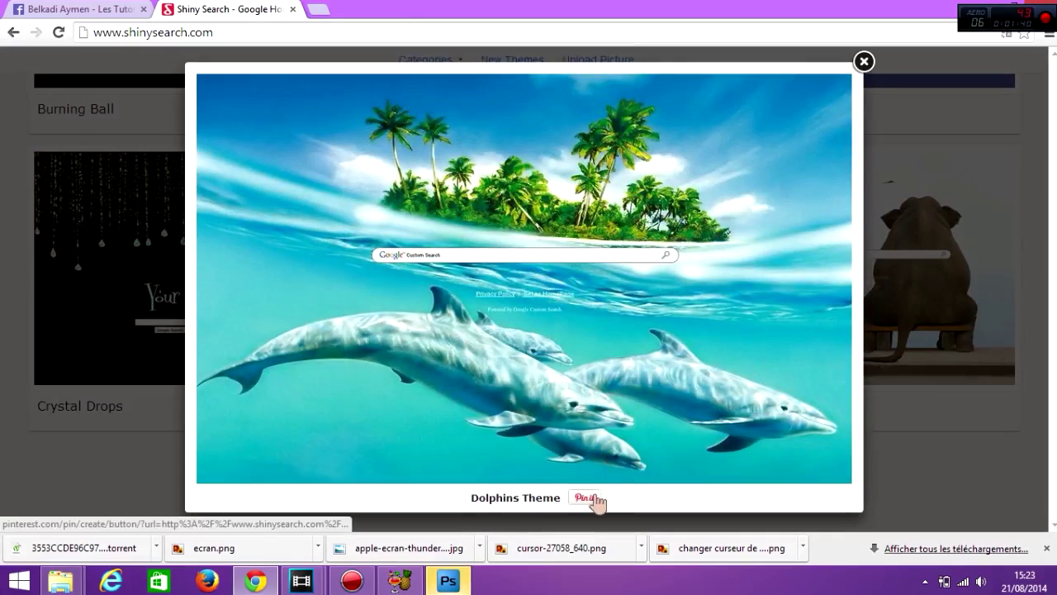
click(863, 63)
- Load more themes, open the Family Guy preview and select its old name text
click(515, 464)
scroll(1016, 231, down, 2)
scroll(619, 243, down, 2)
scroll(207, 228, up, 2)
click(211, 226)
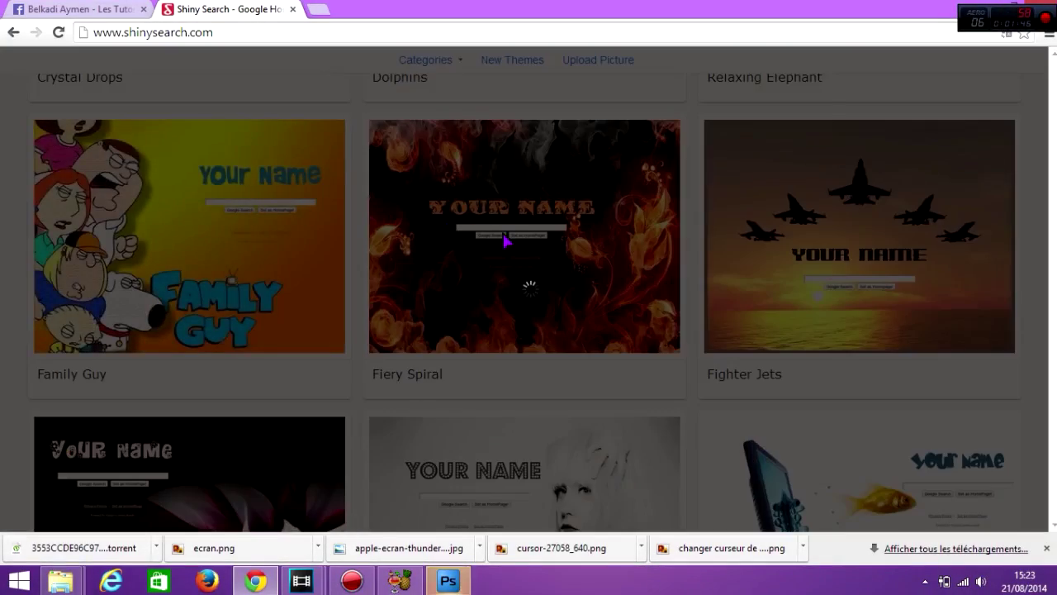
drag(488, 90, 121, 28)
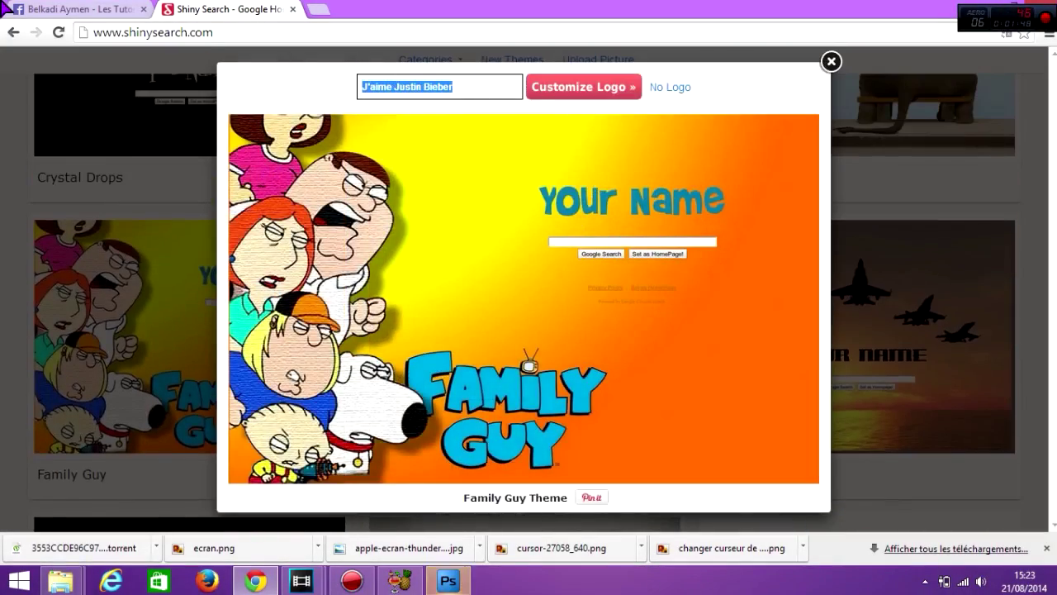
- Replace the name with the author's name, generate the Family Guy homepage, then close it and the preview
key(BackSpace)
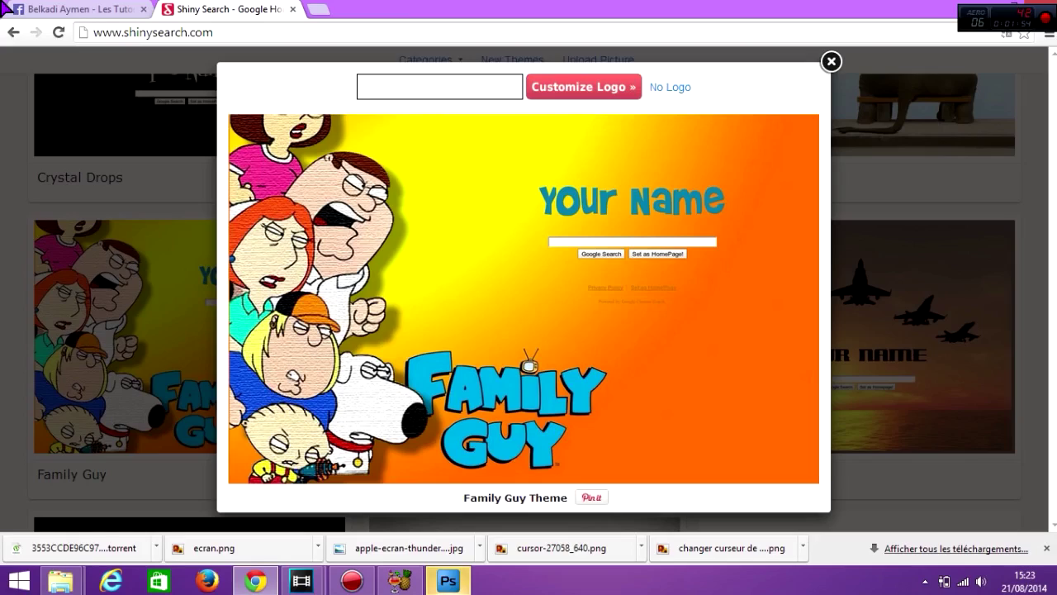
text(Belkadi Aymne)
key(BackSpace)
text(me)
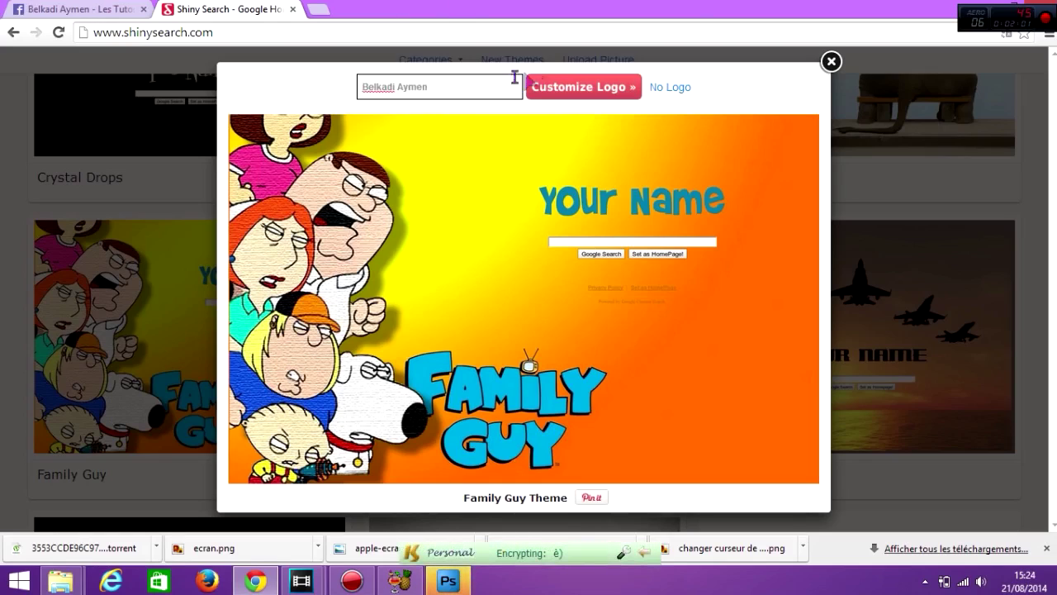
text(n)
click(555, 85)
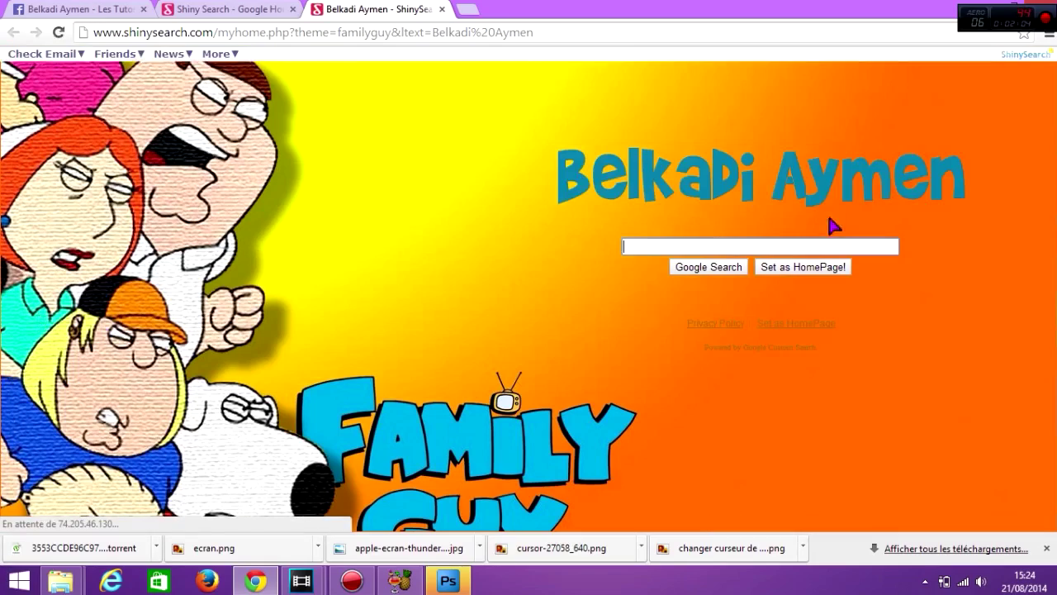
click(442, 9)
click(830, 61)
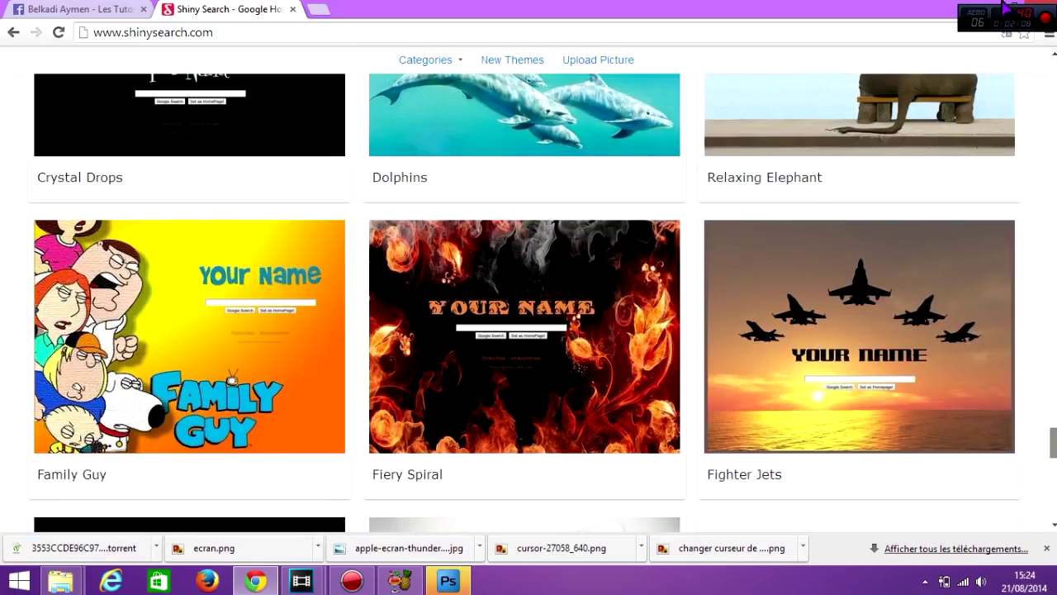
- Upload the blue peace image from the Images folder as a FullScreen homepage background
drag(1053, 442, 1052, 57)
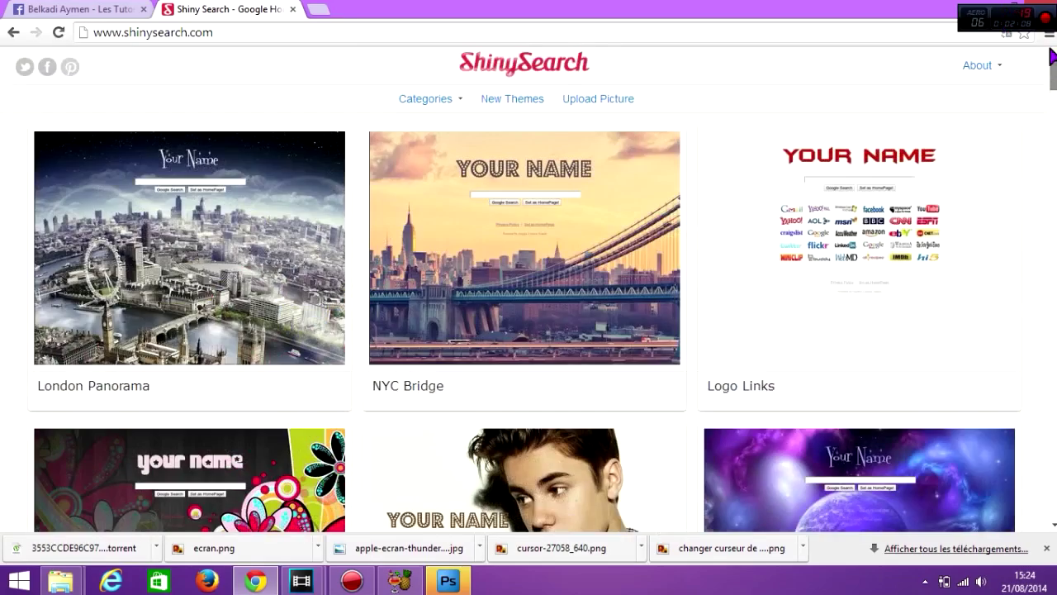
click(598, 98)
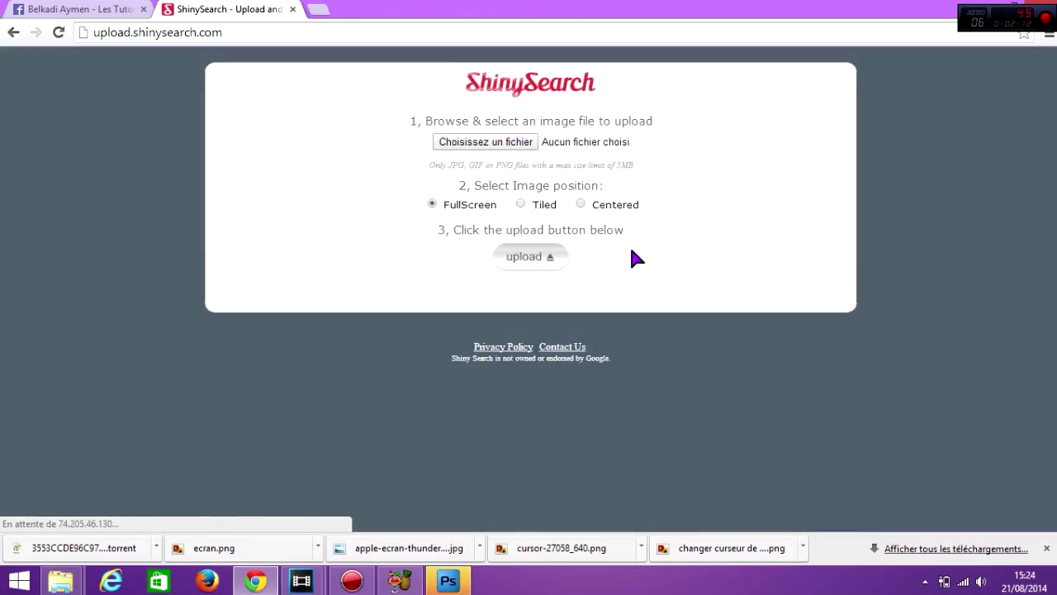
click(487, 143)
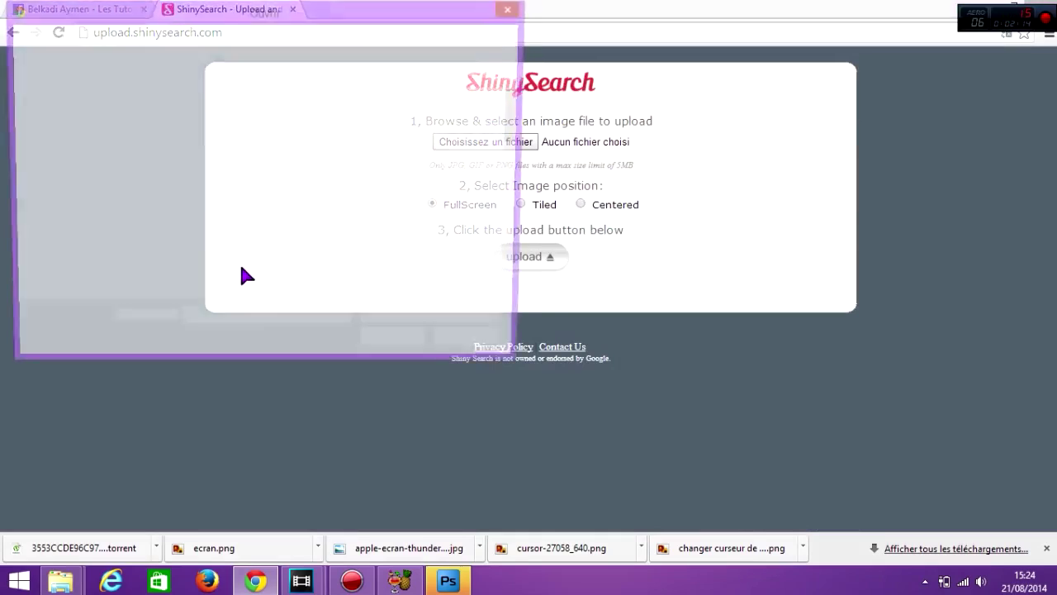
click(59, 184)
drag(521, 118, 521, 157)
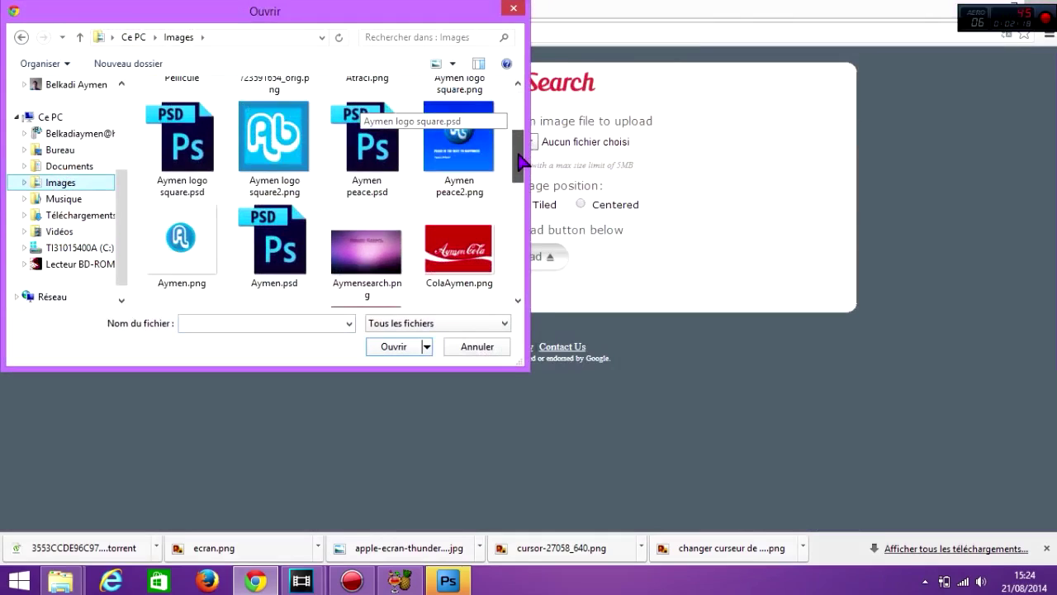
click(459, 142)
double_click(459, 142)
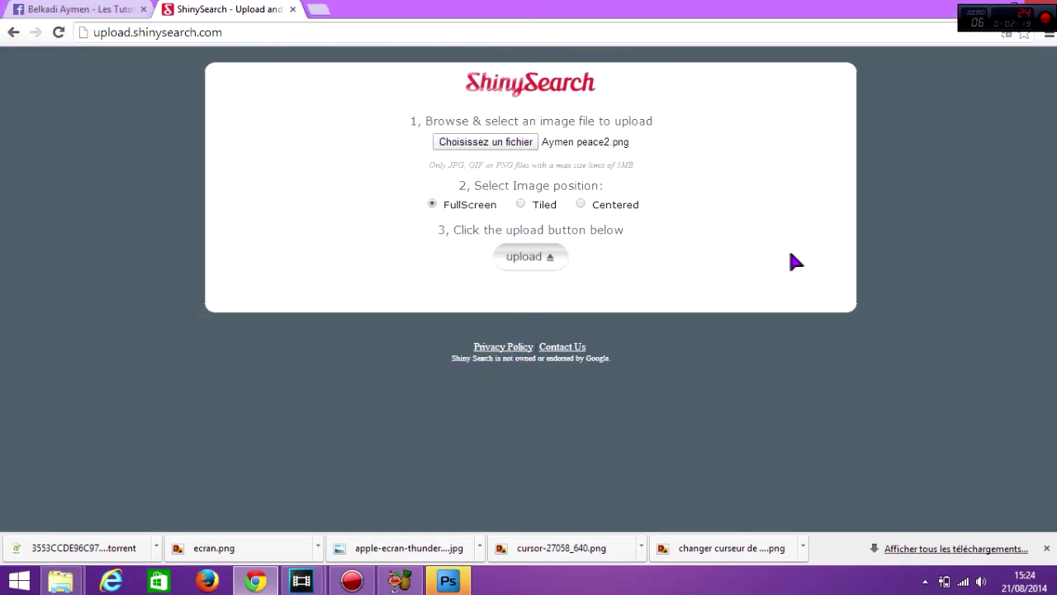
click(536, 262)
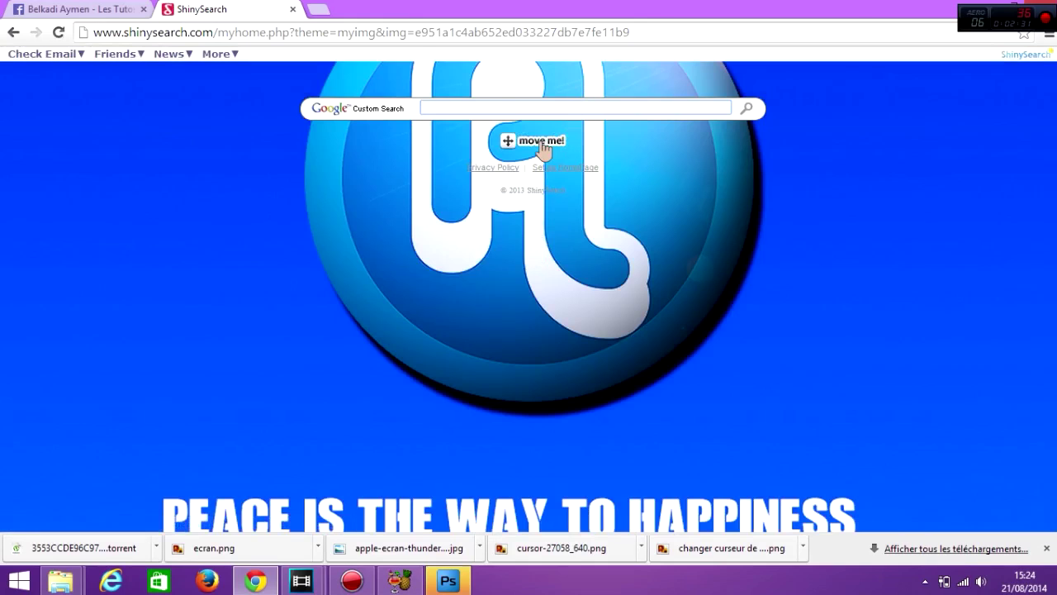
- Move the search box below the logo, centre it, then restore and re-maximize the Chrome window
drag(547, 159, 551, 483)
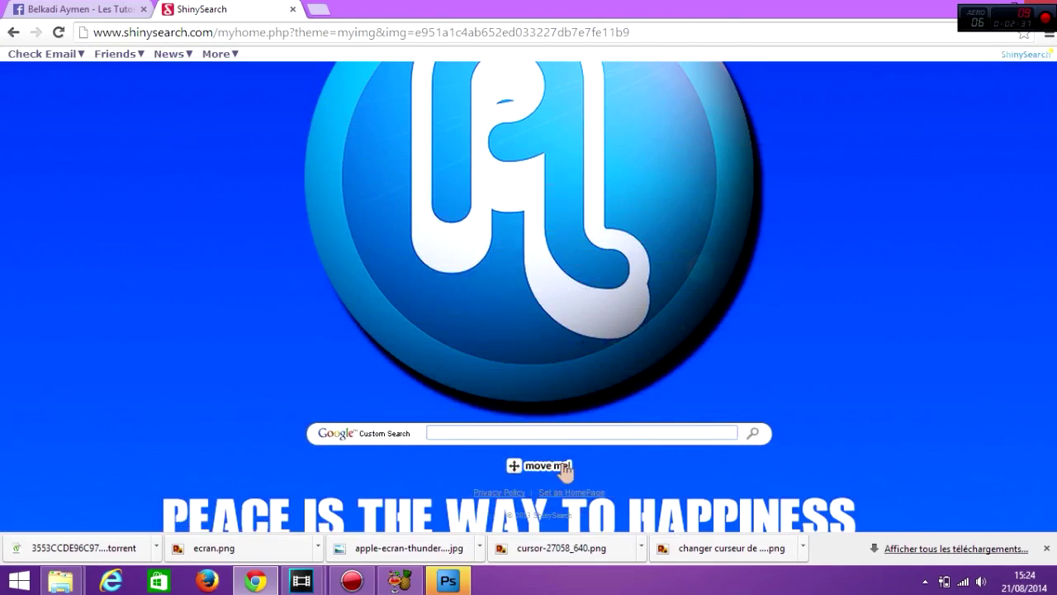
drag(566, 465, 553, 466)
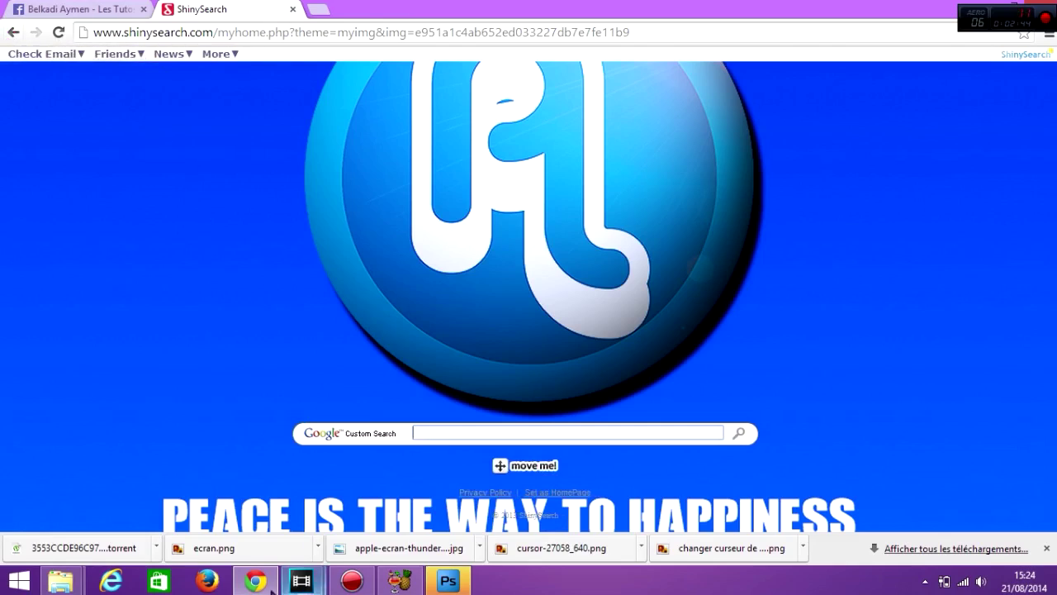
click(206, 581)
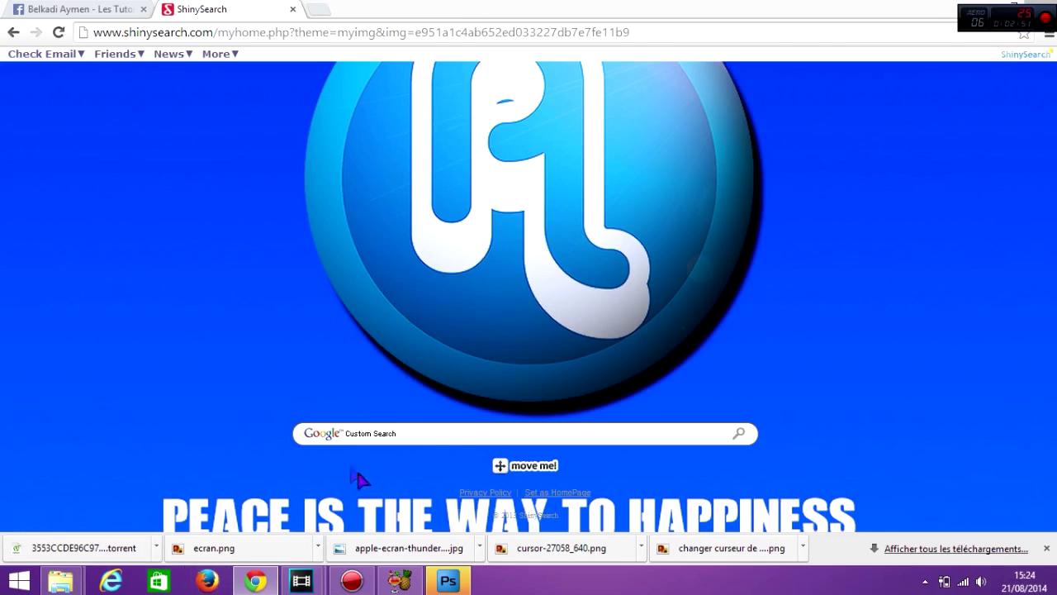
drag(545, 15, 453, 67)
double_click(453, 66)
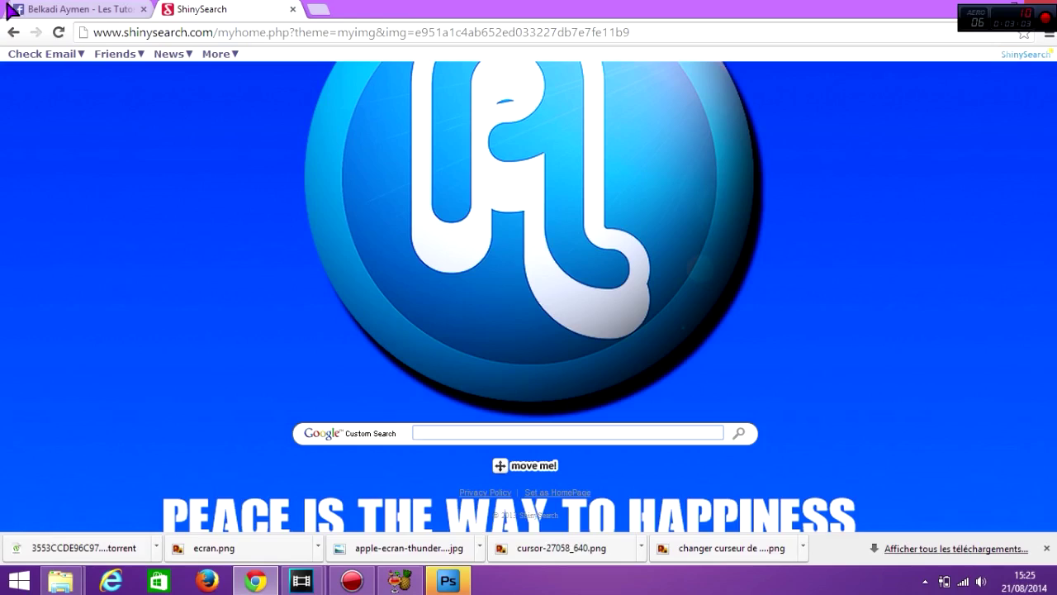
- Return to the theme gallery and open the Logo Links theme preview
click(13, 32)
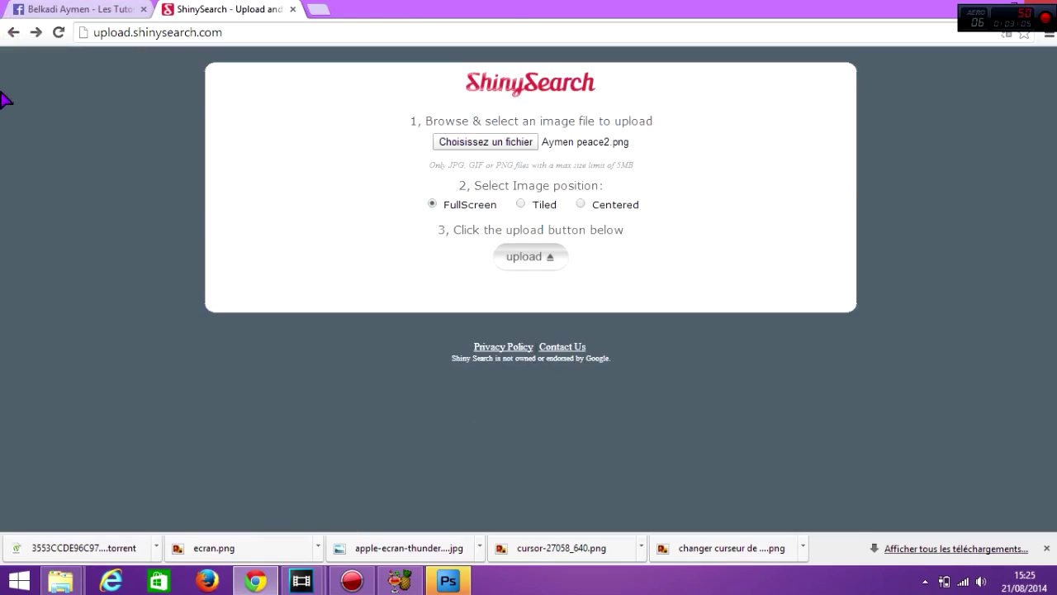
click(14, 33)
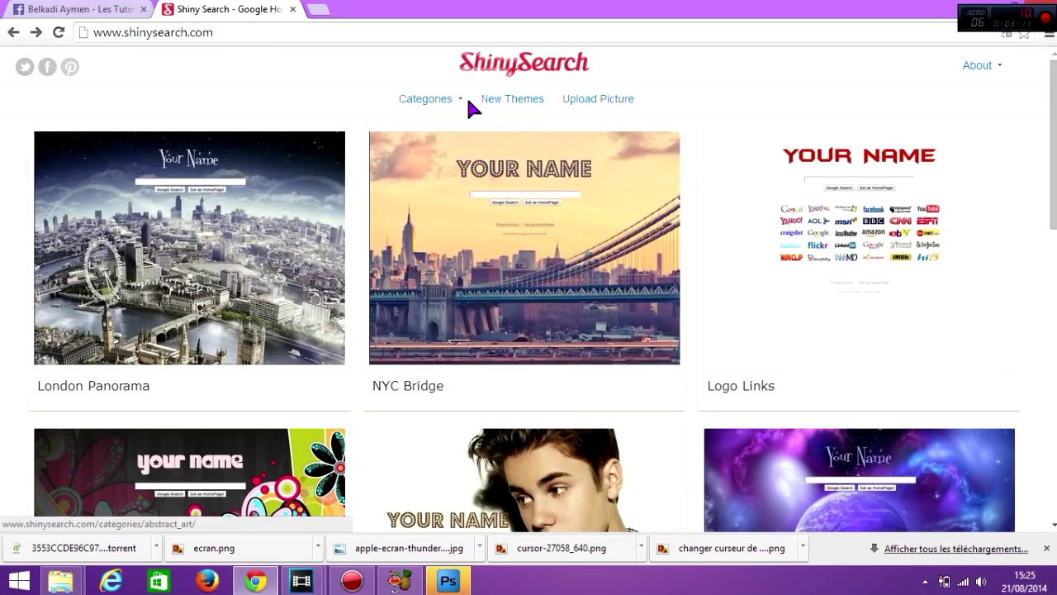
mouse_move(446, 110)
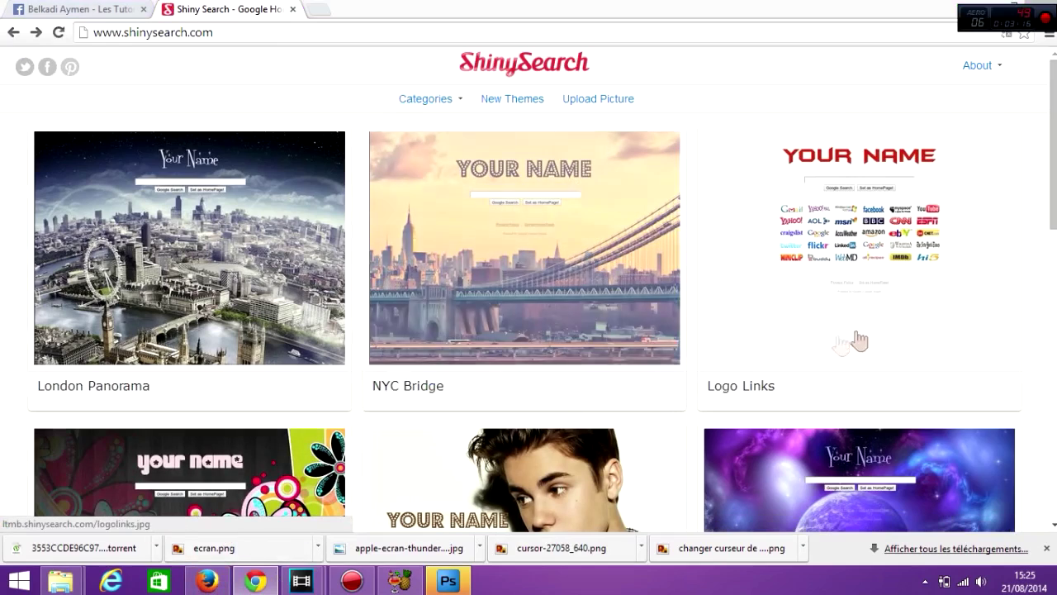
scroll(837, 344, down, 1)
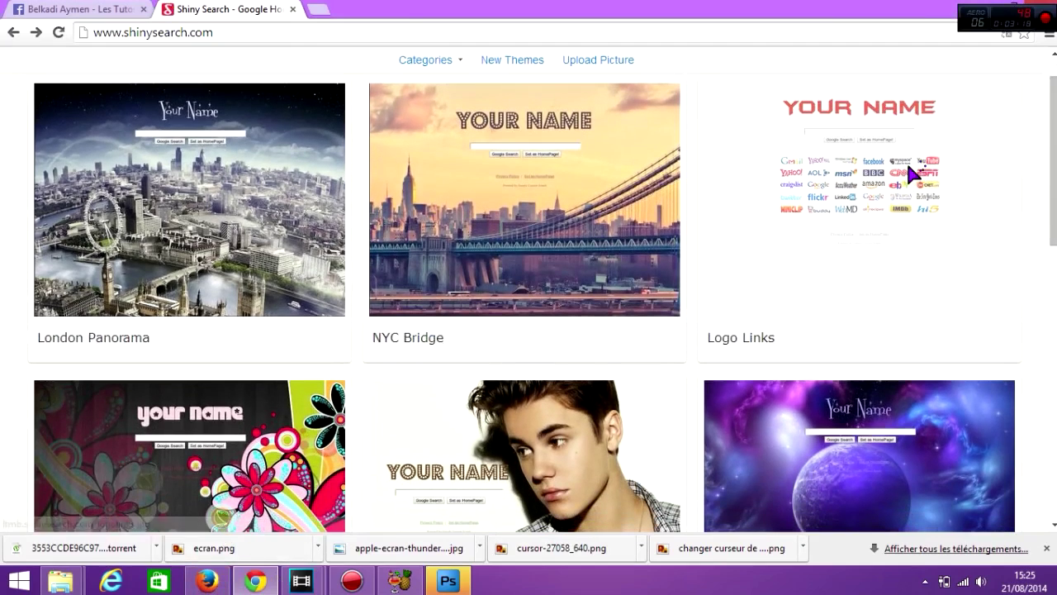
click(914, 170)
- Launch Firefox, then select the name text and generate the Logo Links homepage
click(204, 583)
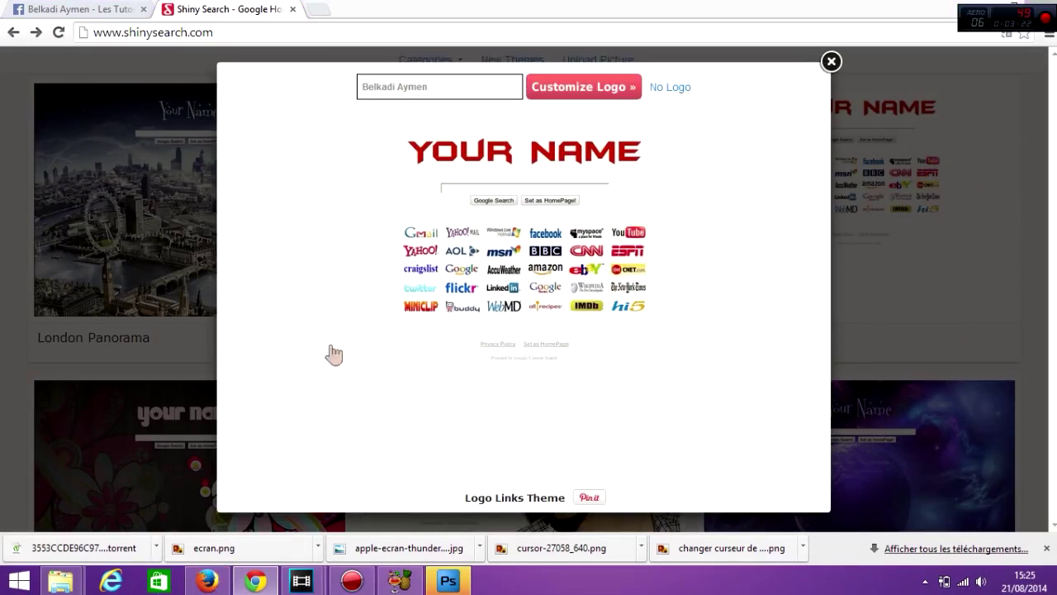
click(471, 97)
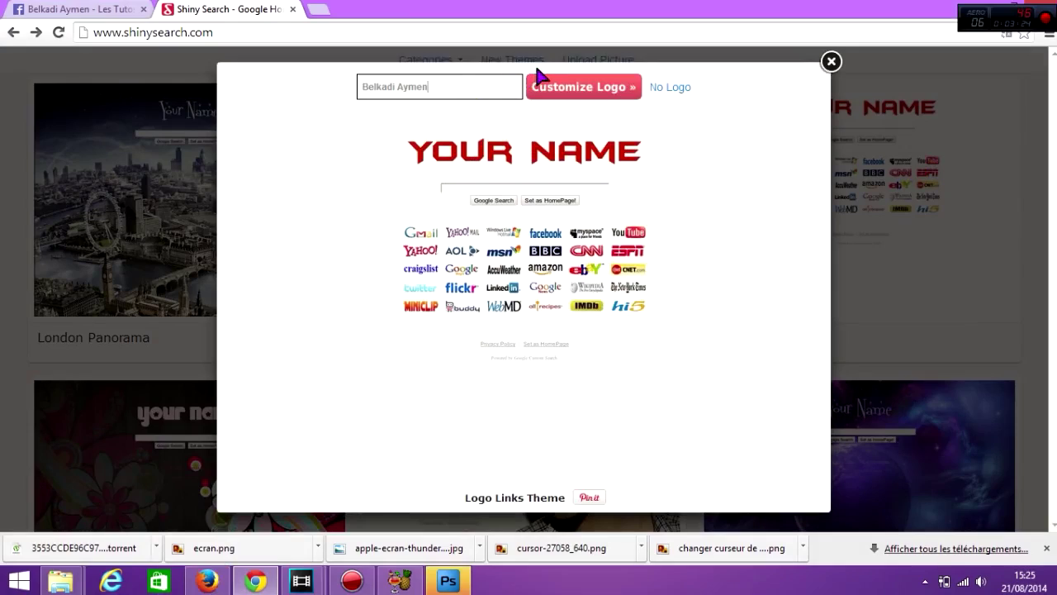
drag(461, 76, 206, 67)
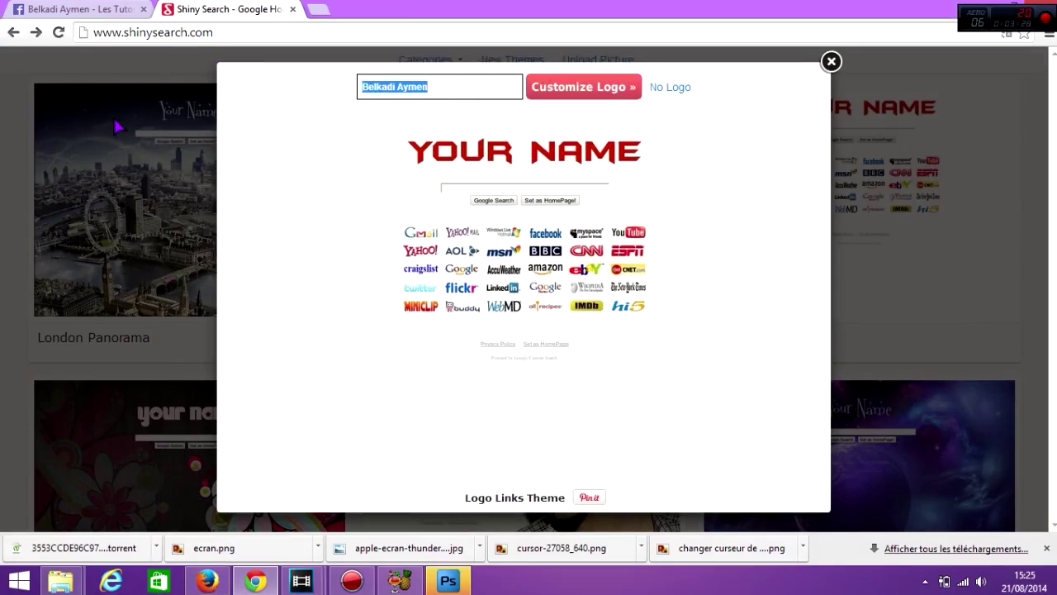
click(583, 86)
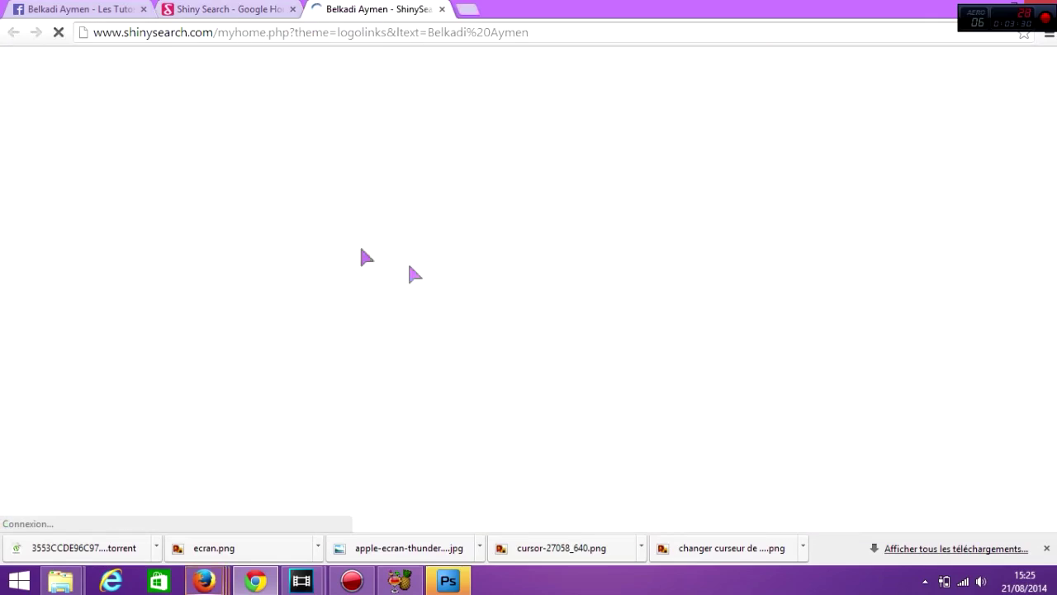
- Bring up the Firefox window showing the custom peace-image homepage
mouse_move(204, 581)
click(114, 496)
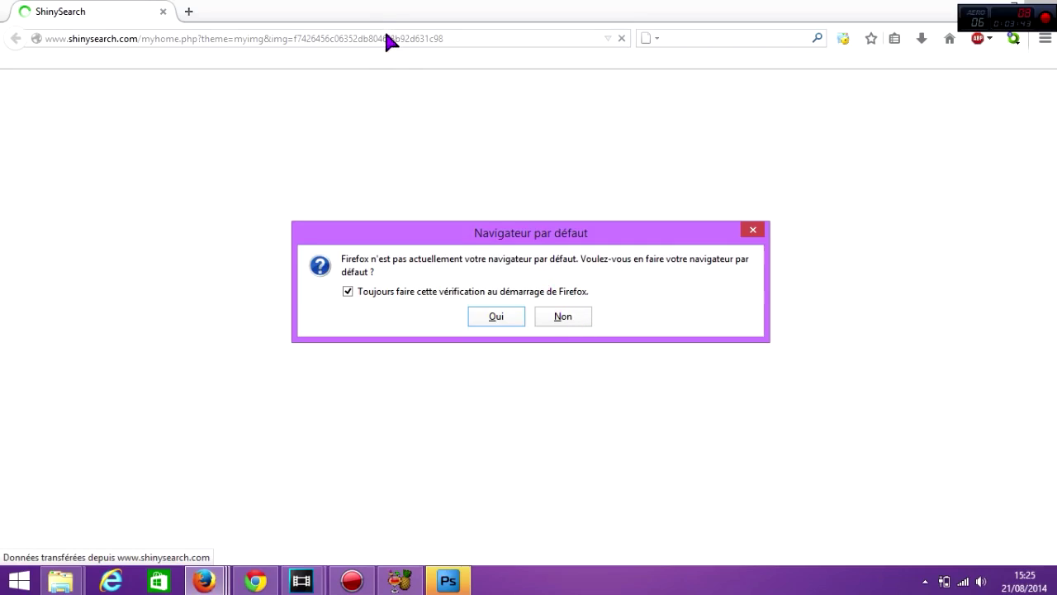
mouse_move(213, 588)
mouse_move(319, 496)
click(302, 496)
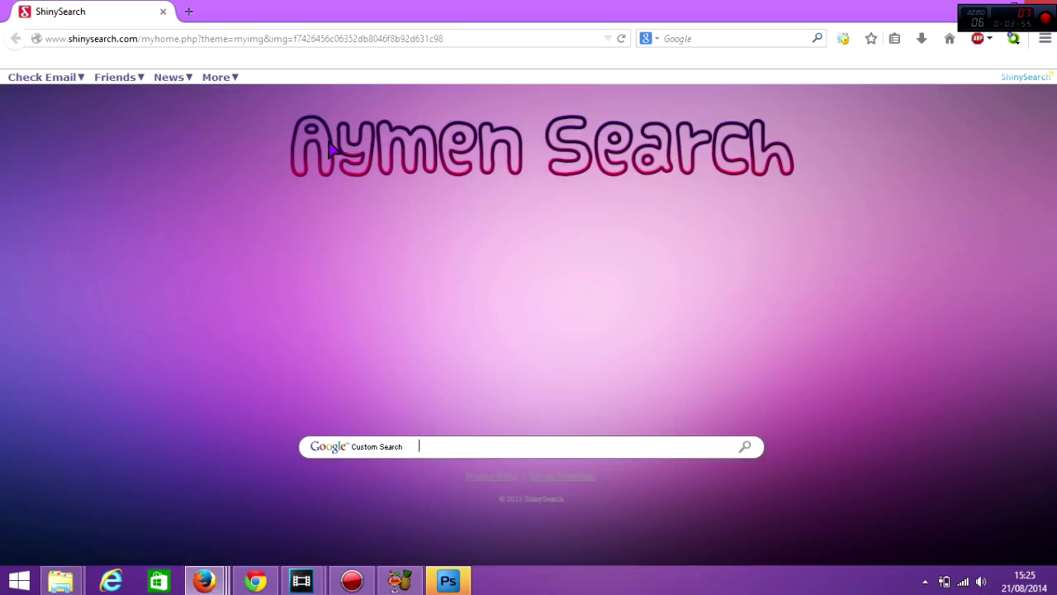
- Close Firefox and test the Logo Links search box with the letter 'e'
click(1051, 7)
text(e)
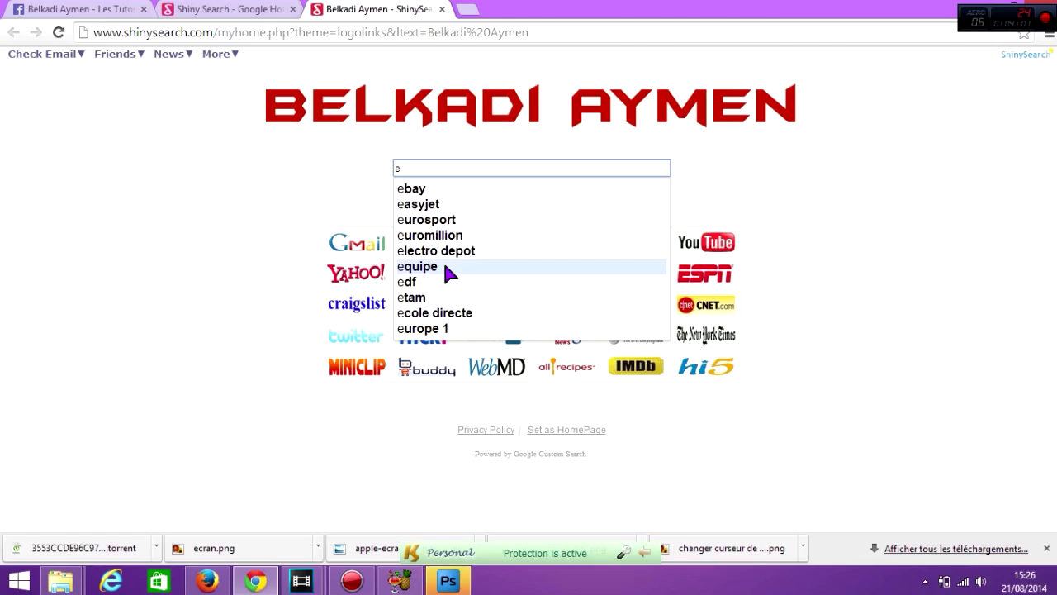
key(BackSpace)
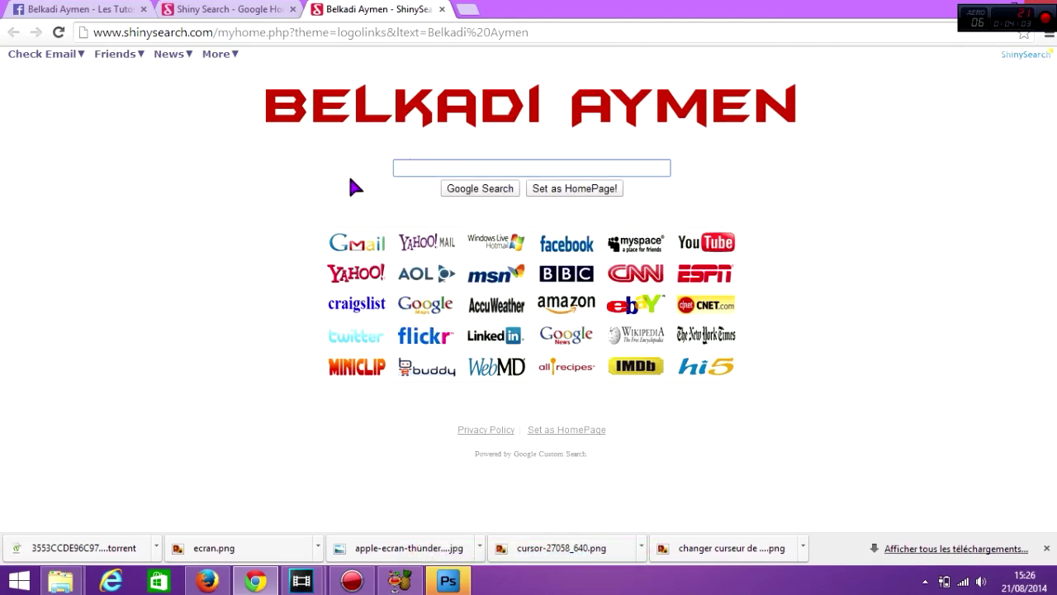